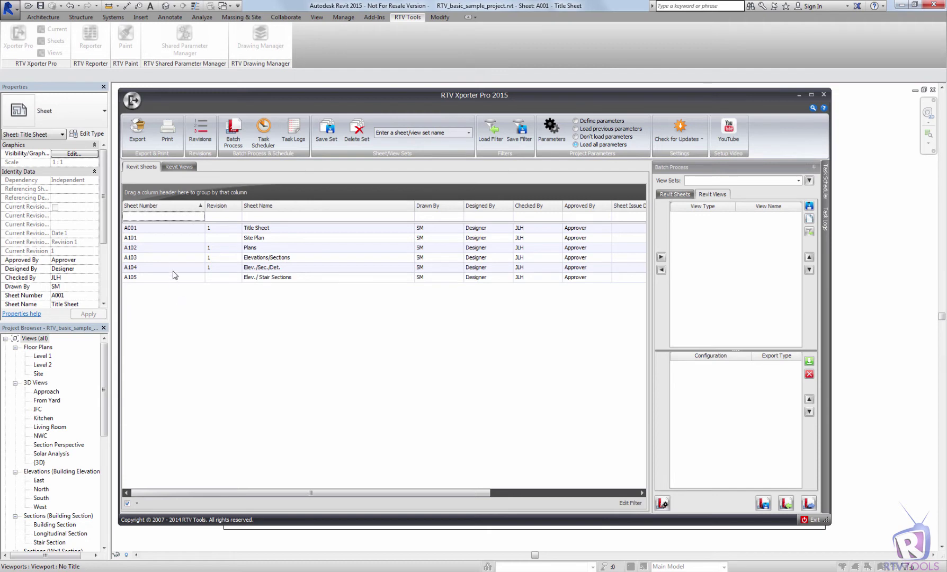
Step: Select sheets A102, A103 and A104 and open their export settings
click(176, 252)
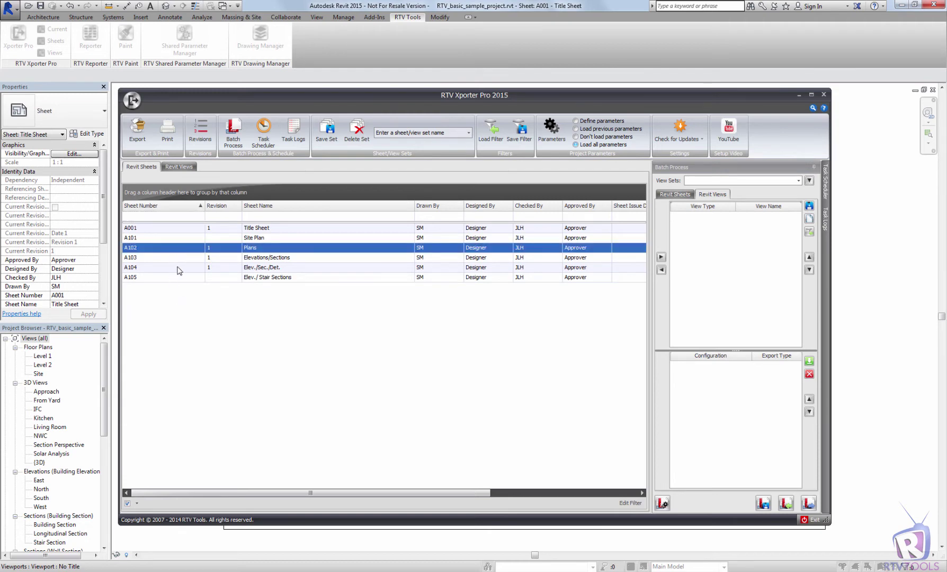
shift+click(177, 268)
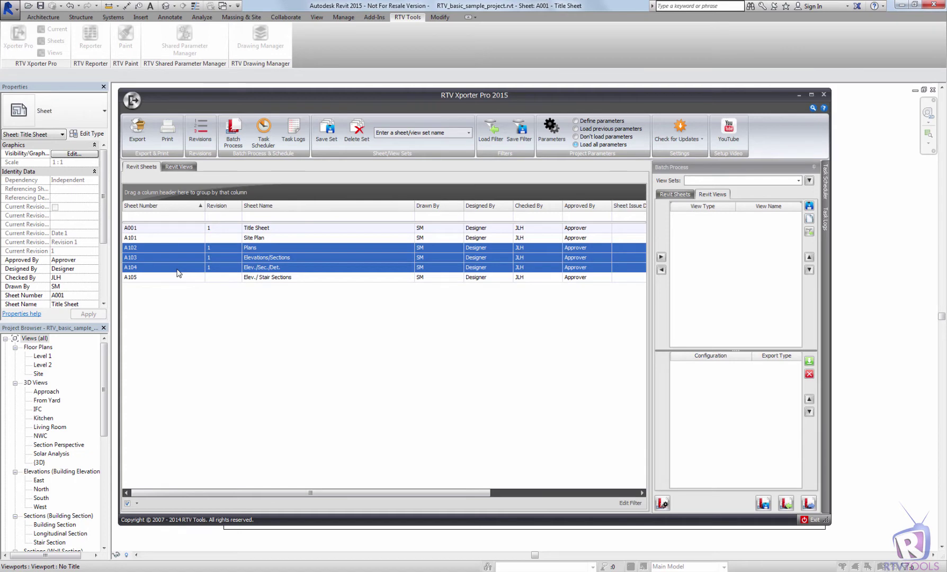
click(138, 138)
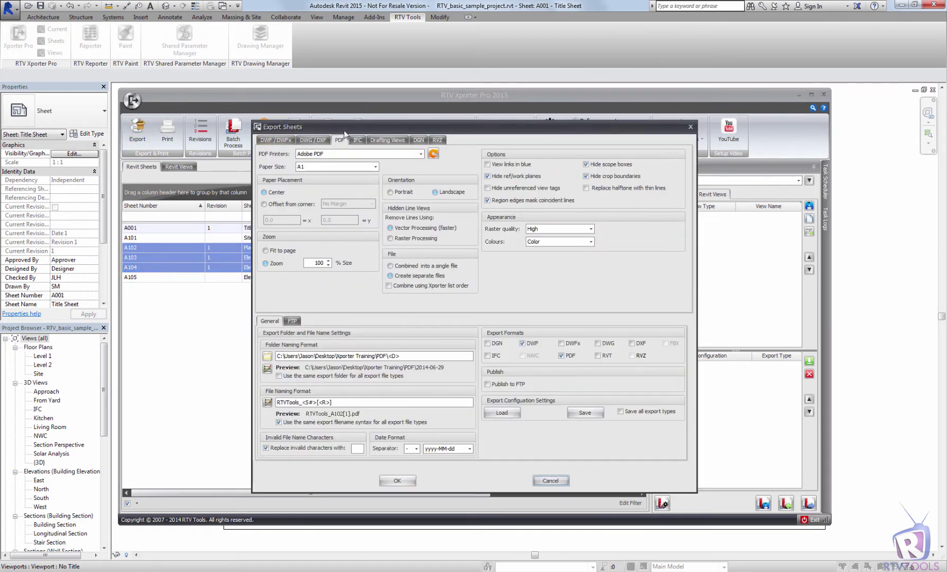
drag(344, 129, 325, 126)
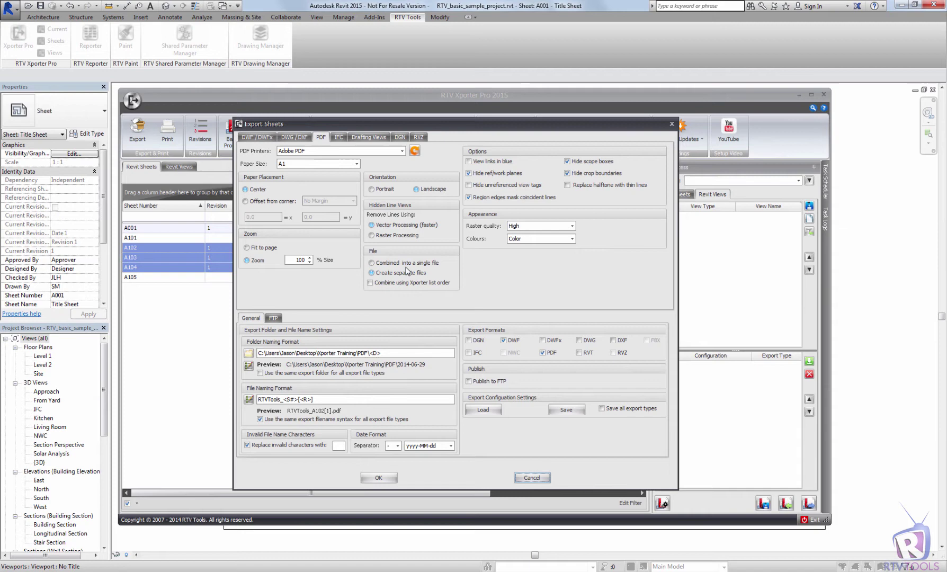
Step: Turn off DWF so only PDF is exported, save the export configuration as "Export to PDF", and leave the settings without exporting
click(513, 343)
click(575, 414)
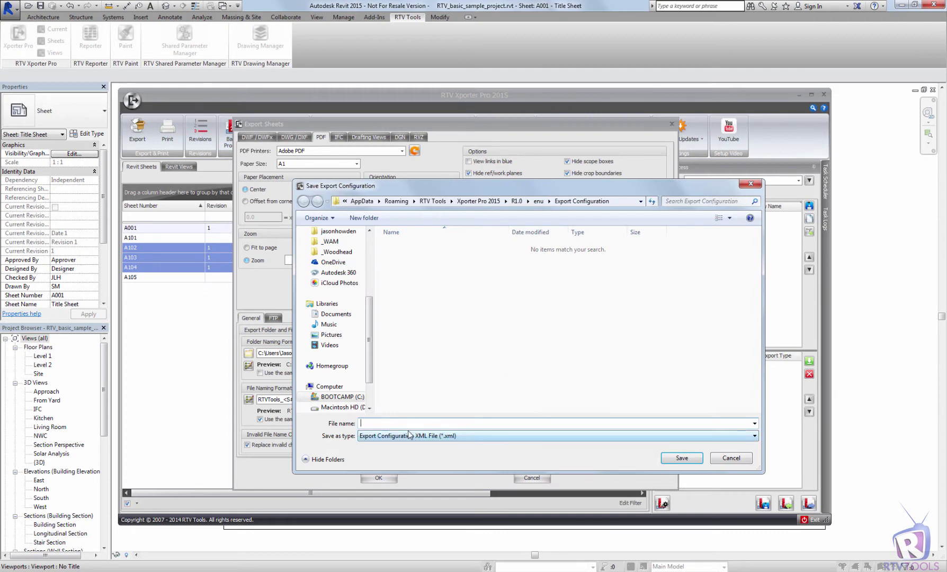
text(Export to PDF)
click(683, 460)
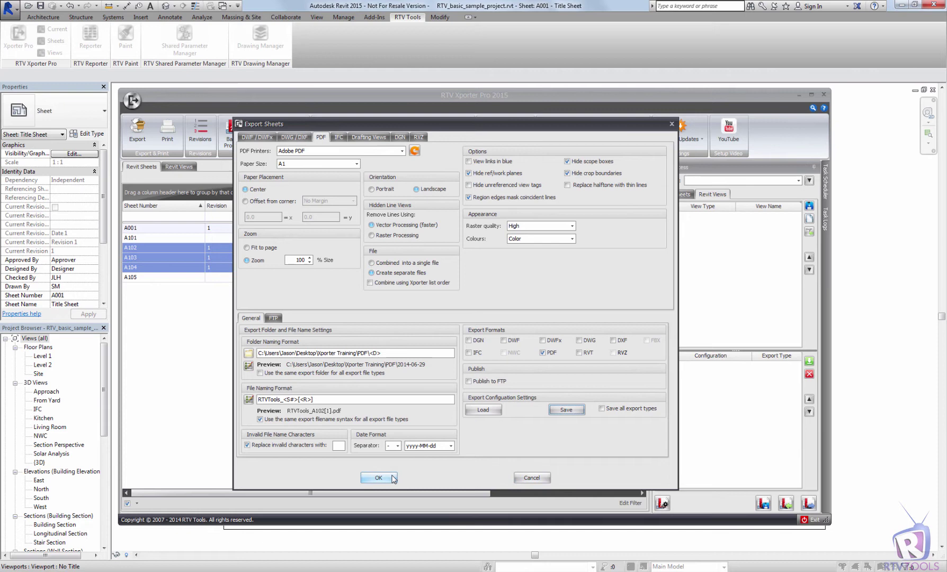
click(531, 479)
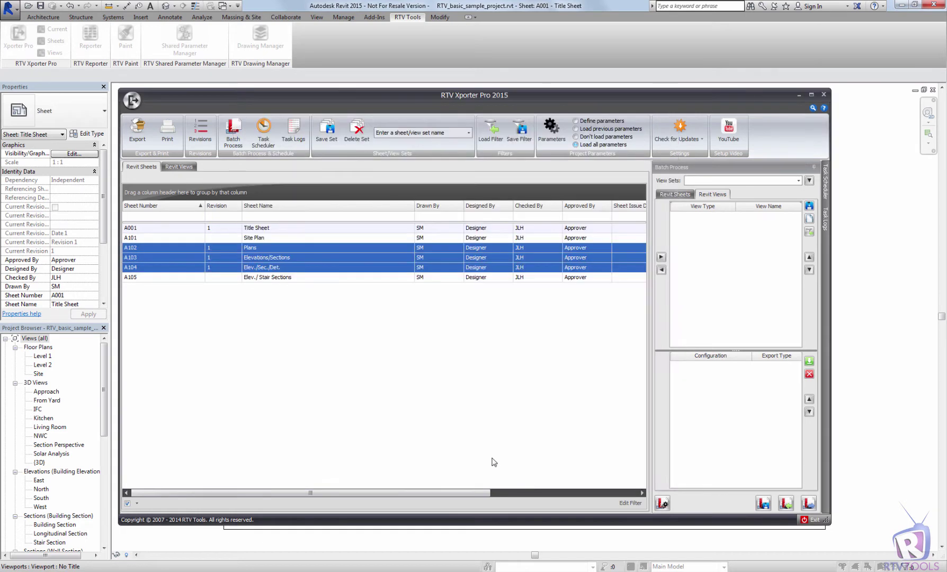
Step: Select the NWC 3D view and open its Navisworks export settings
click(178, 167)
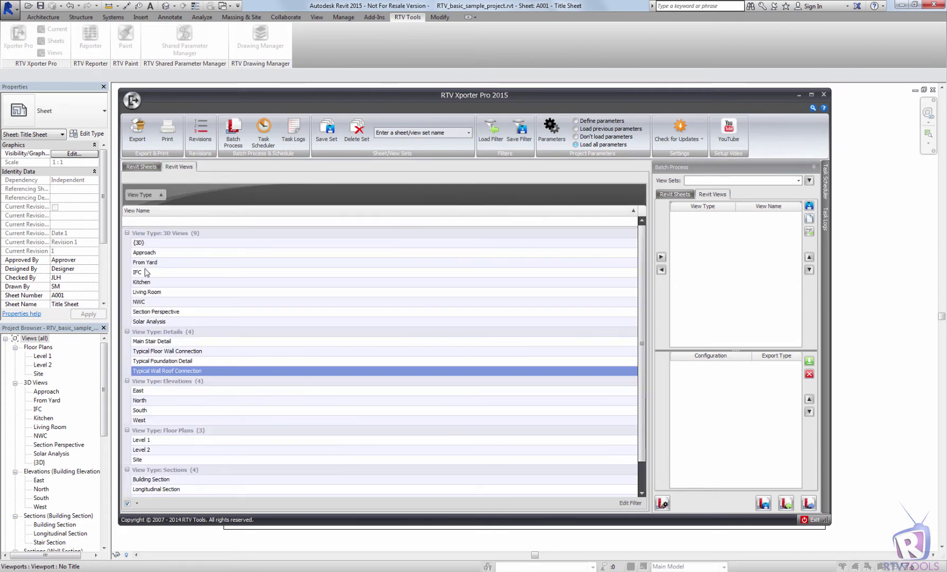
click(151, 303)
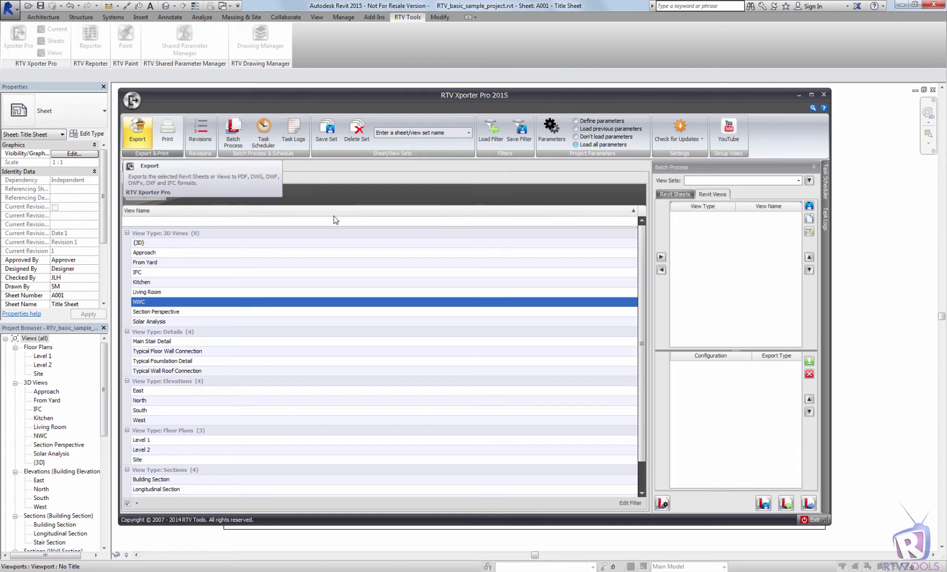
click(376, 140)
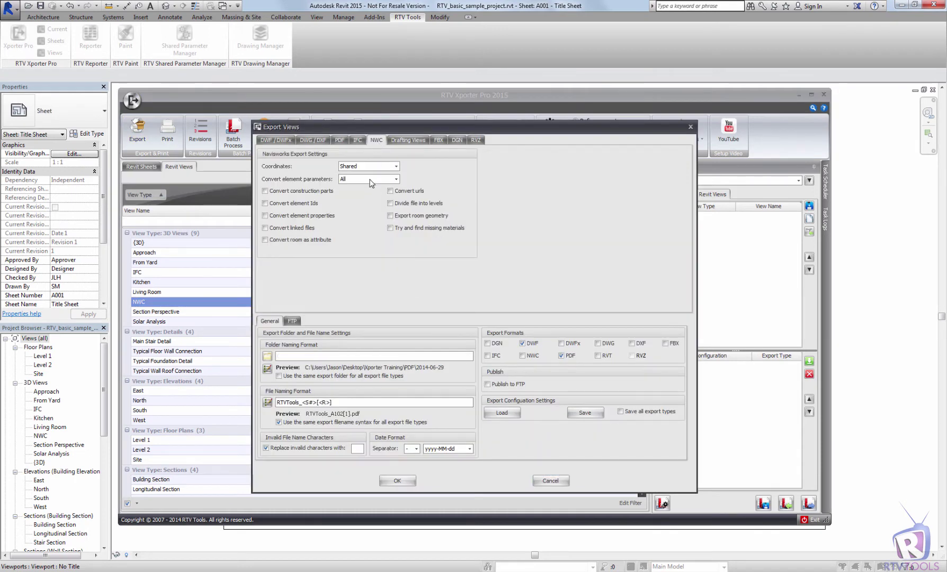
Step: Set the Navisworks export to Shared coordinates and All element parameters, and enable dividing the file into levels
click(396, 166)
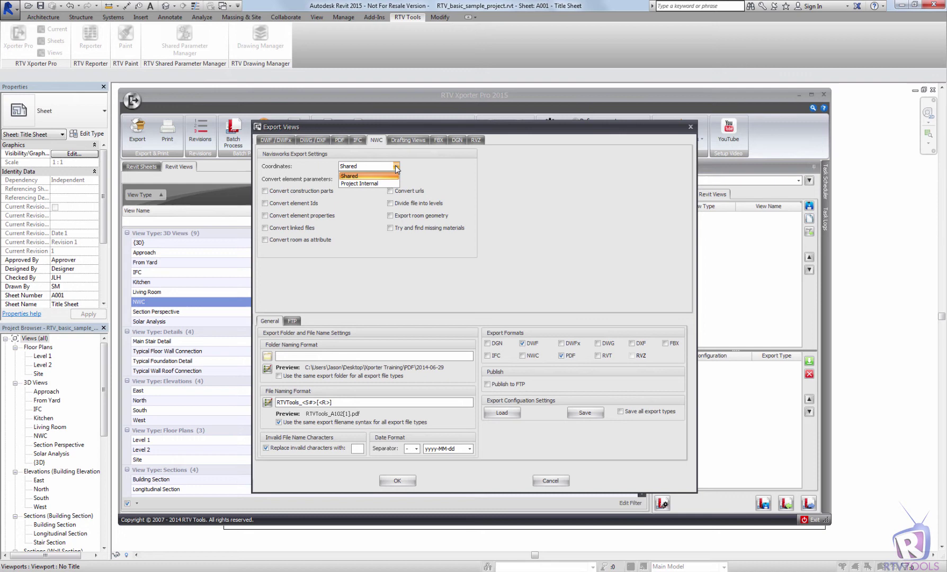
click(358, 176)
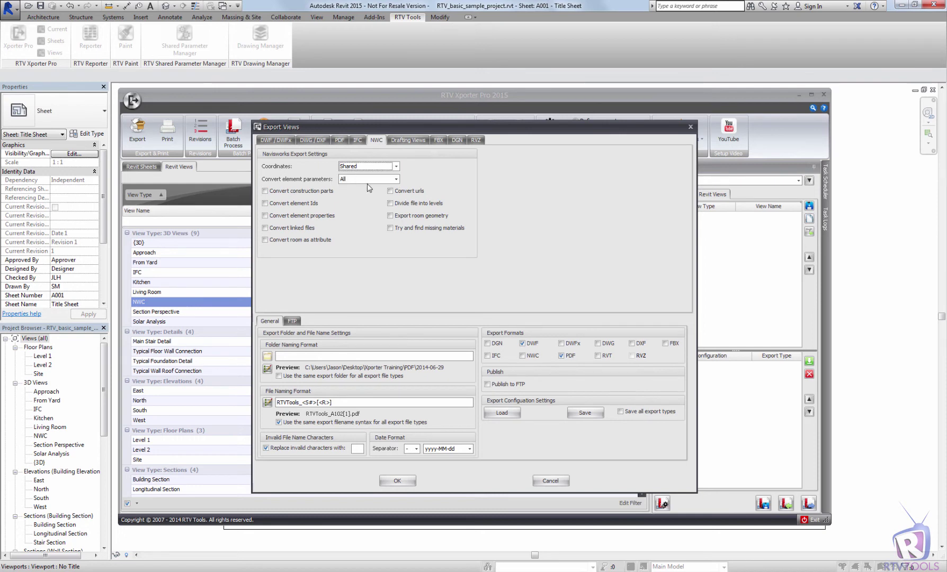
click(368, 181)
click(369, 182)
click(296, 233)
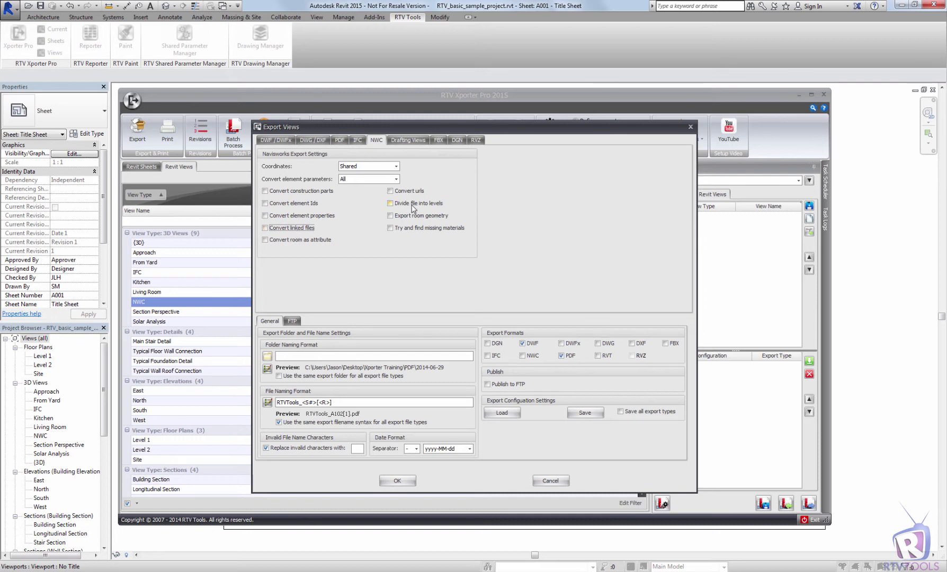
click(410, 204)
Step: Set the export folder to the NWC folder inside Xporter Training, with a Date subfolder (\<D>) appended
click(268, 356)
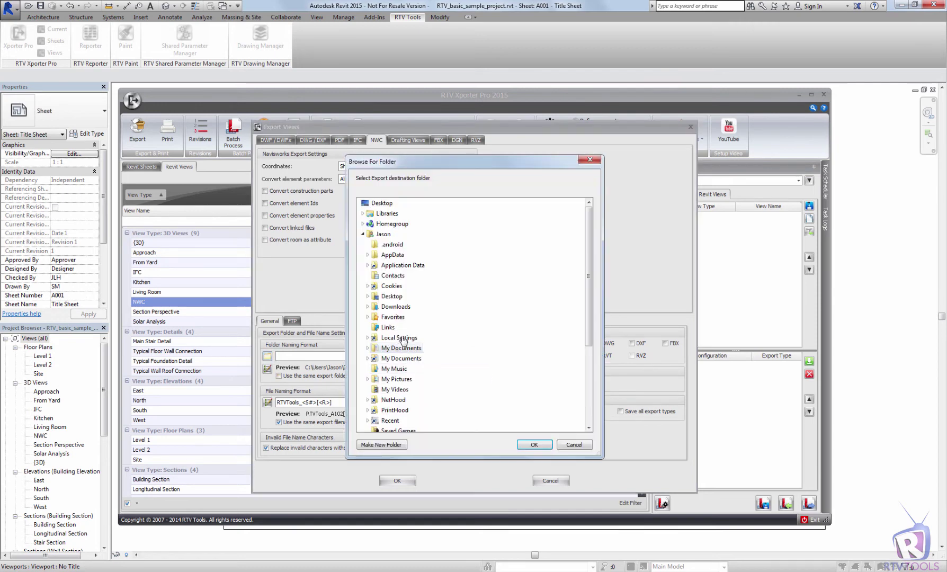
drag(587, 345, 593, 443)
click(400, 420)
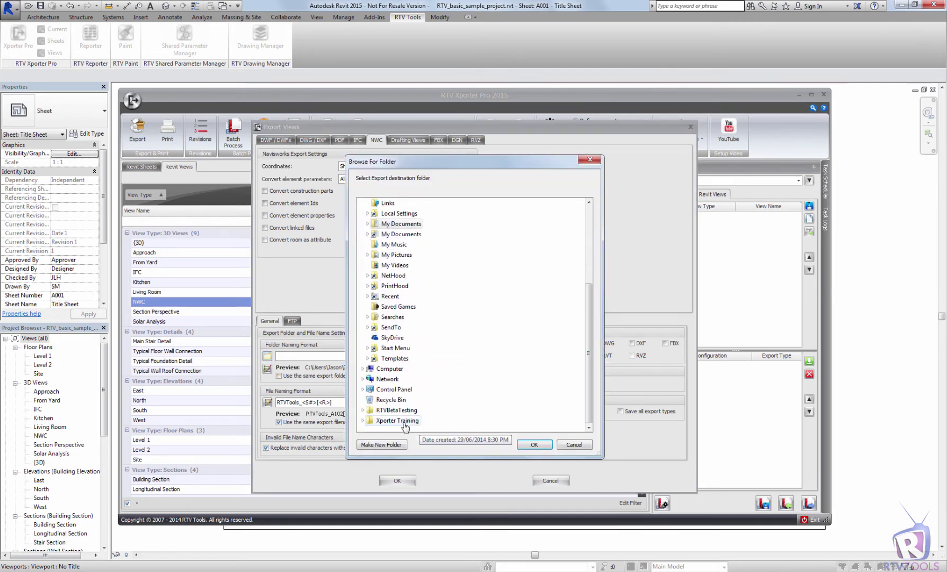
click(389, 410)
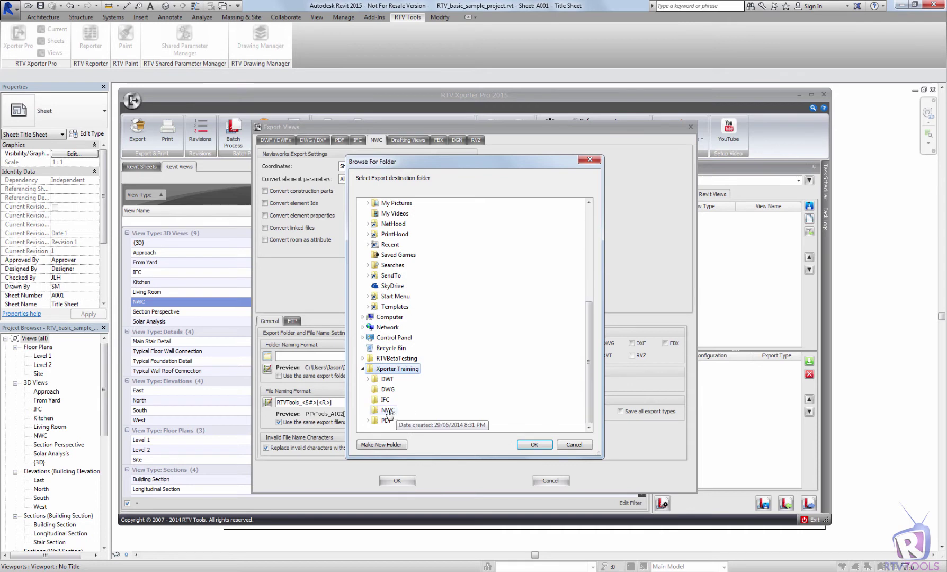
click(534, 445)
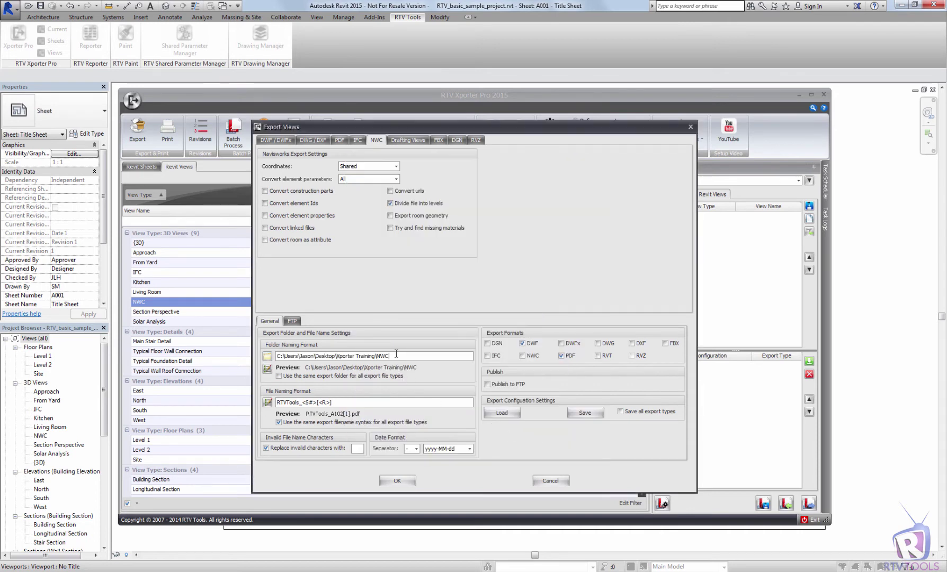
text(\)
click(267, 369)
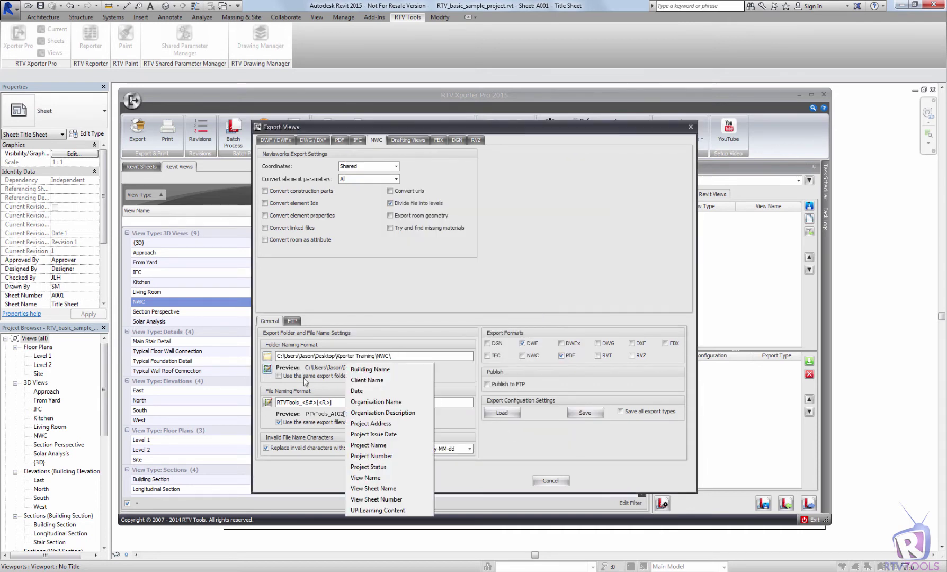
click(370, 393)
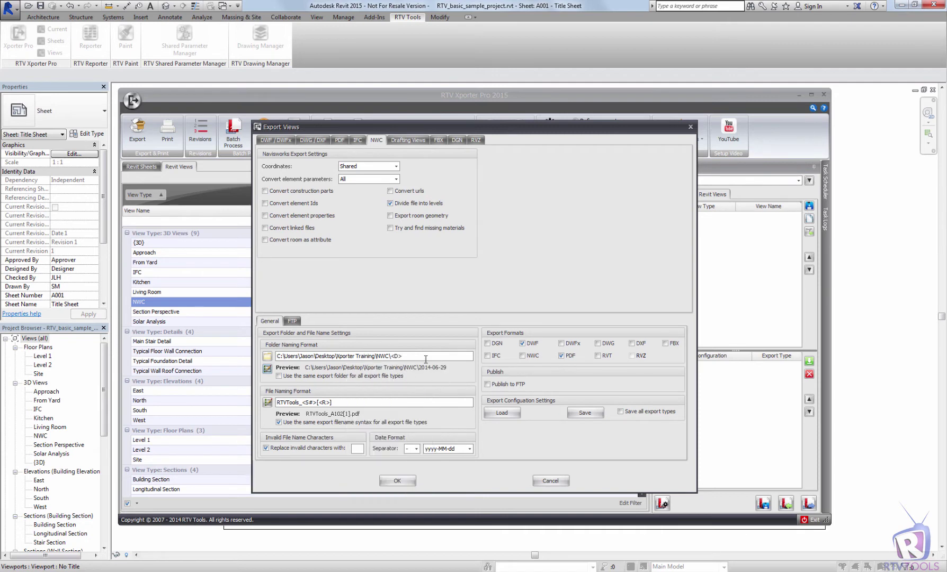
Step: Disable the shared filename syntax for all export types and set the file naming format to RTVTools_NWC
click(345, 406)
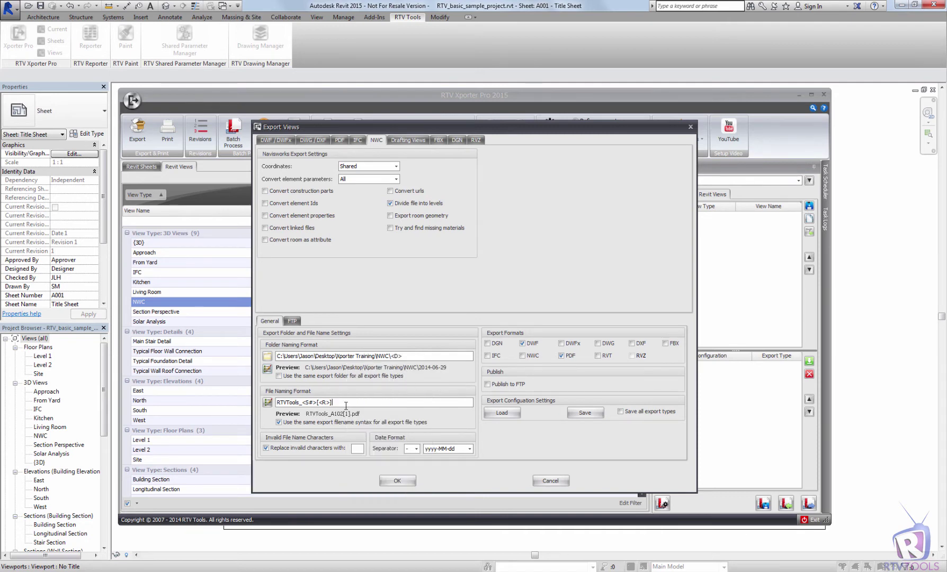
click(279, 423)
drag(334, 403, 304, 402)
text(NWC)
Step: Turn off the DWF and PDF export formats and enable NWC
click(523, 343)
click(561, 355)
click(522, 356)
Step: Save the export configuration as "Export to NWC.xml" and close the view export settings without exporting
click(585, 413)
click(434, 251)
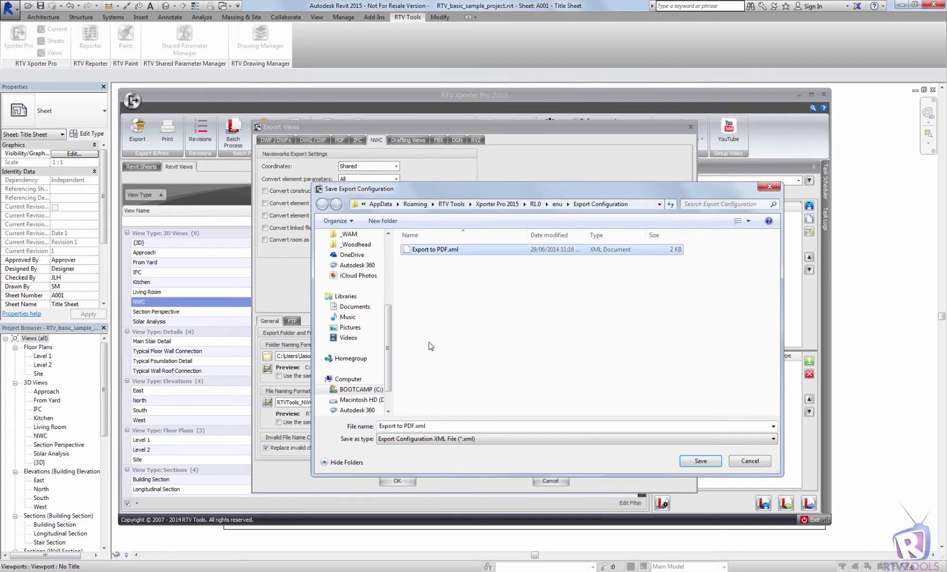
click(405, 427)
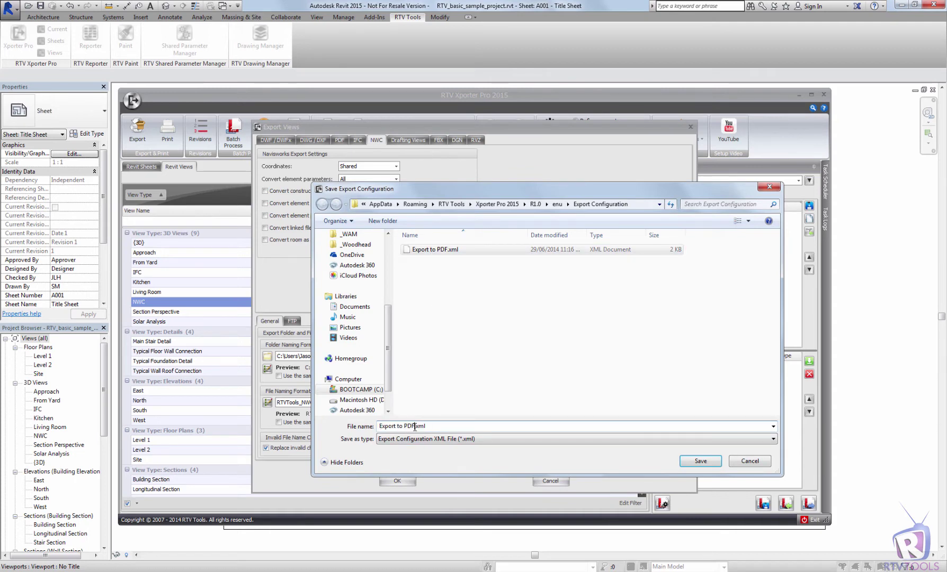
double_click(405, 427)
text(NWC)
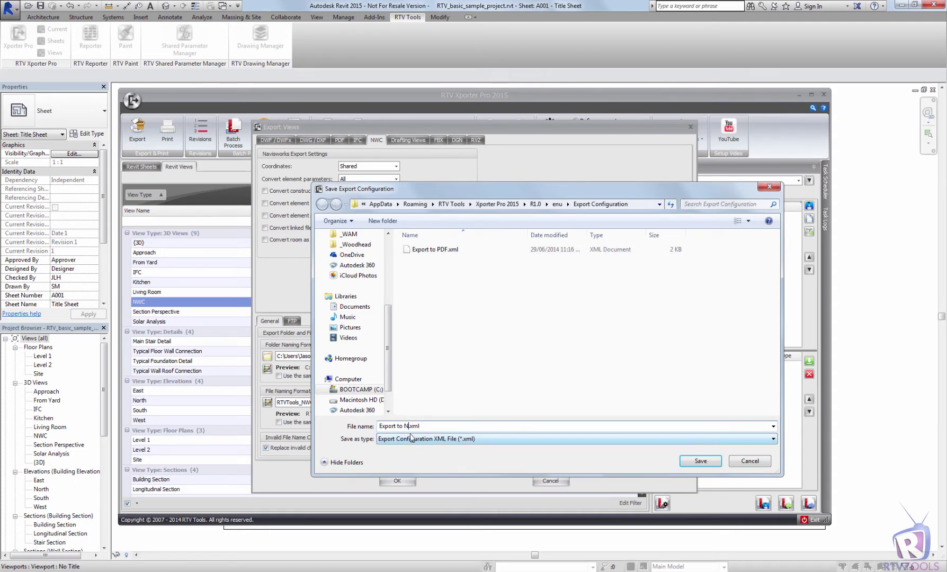
click(705, 462)
click(551, 481)
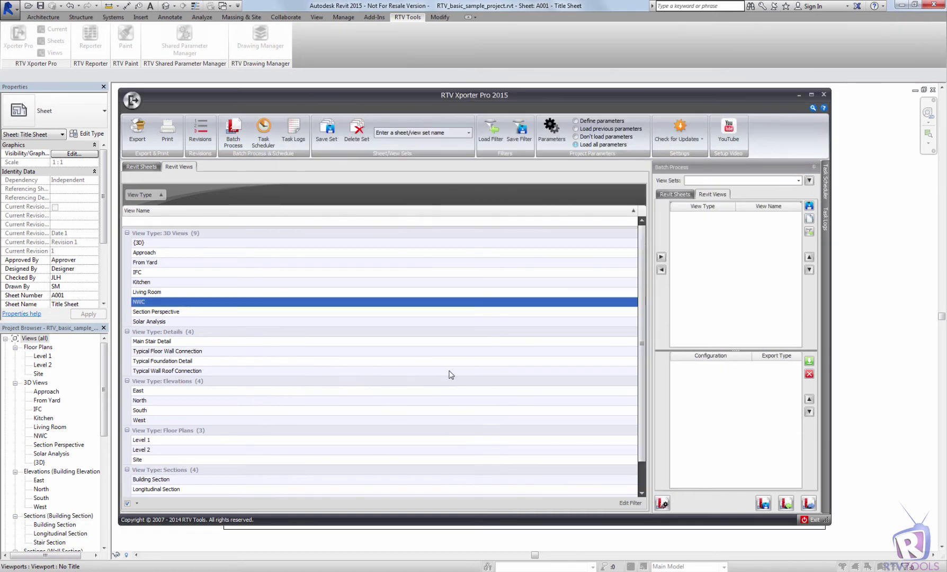
Step: Add the NWC 3D view and sheets A001, A102, A103 and A104 to the batch process
click(144, 167)
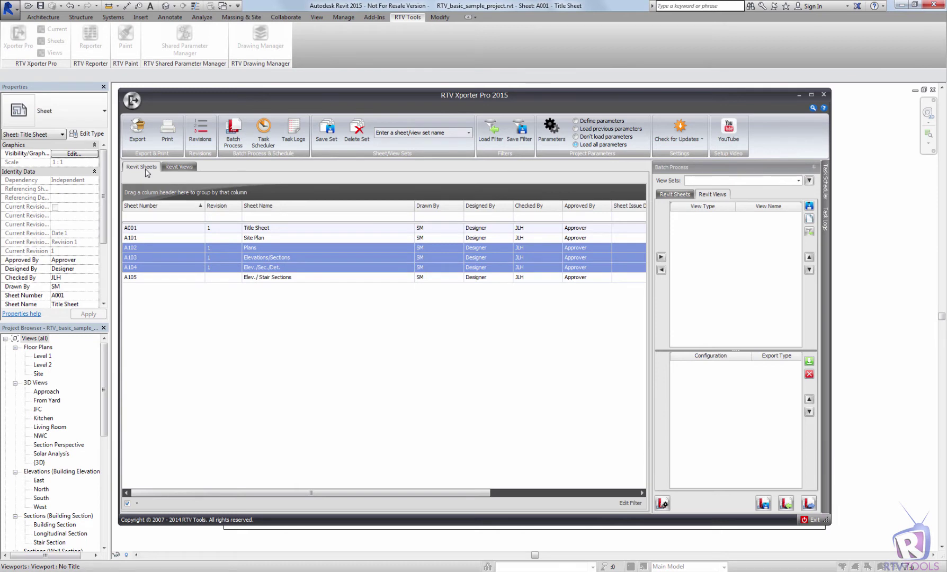
click(163, 231)
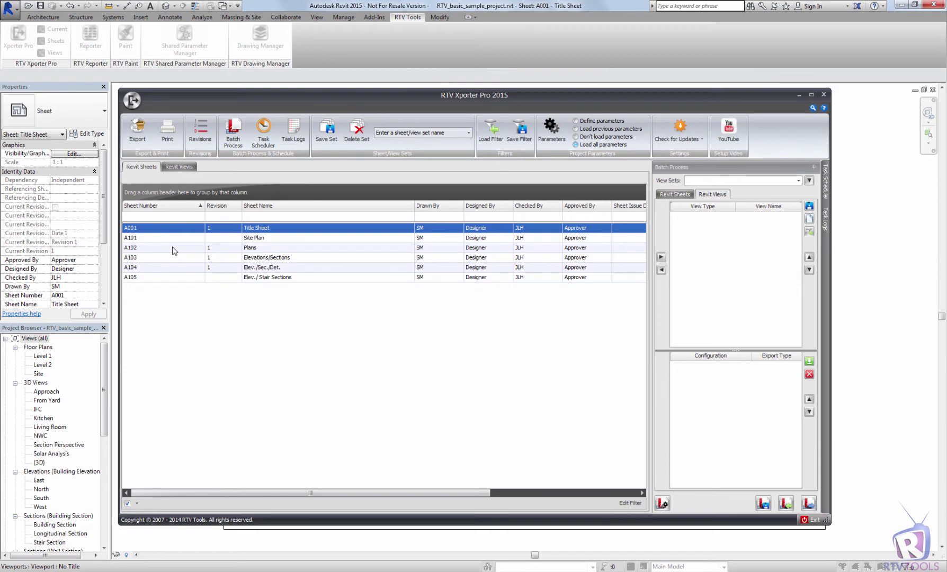
ctrl+click(172, 248)
ctrl+click(171, 259)
ctrl+click(168, 268)
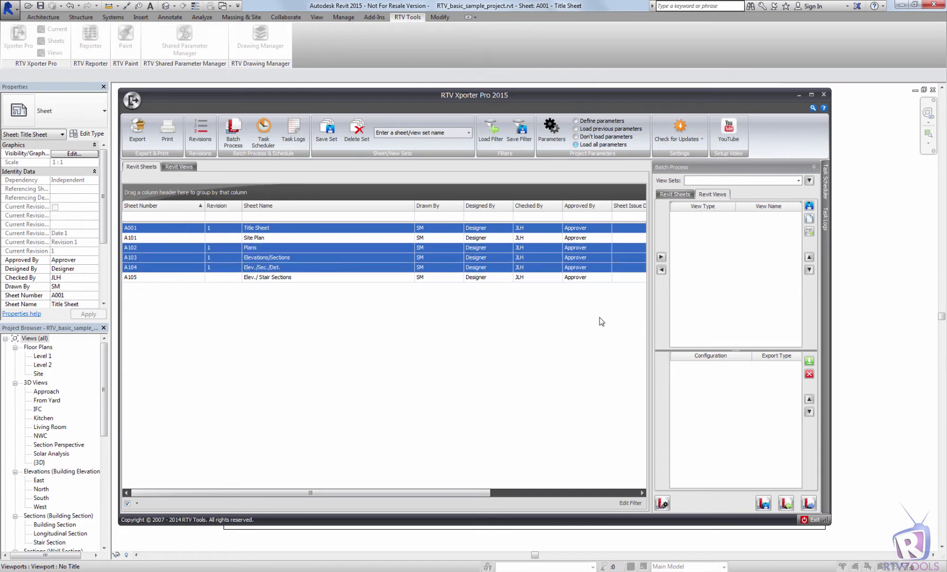
click(662, 257)
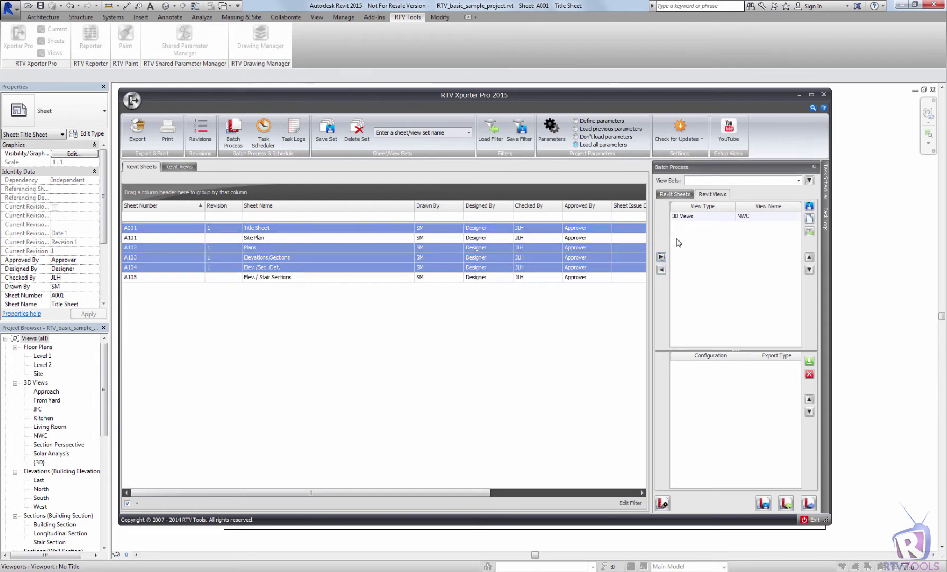
click(675, 195)
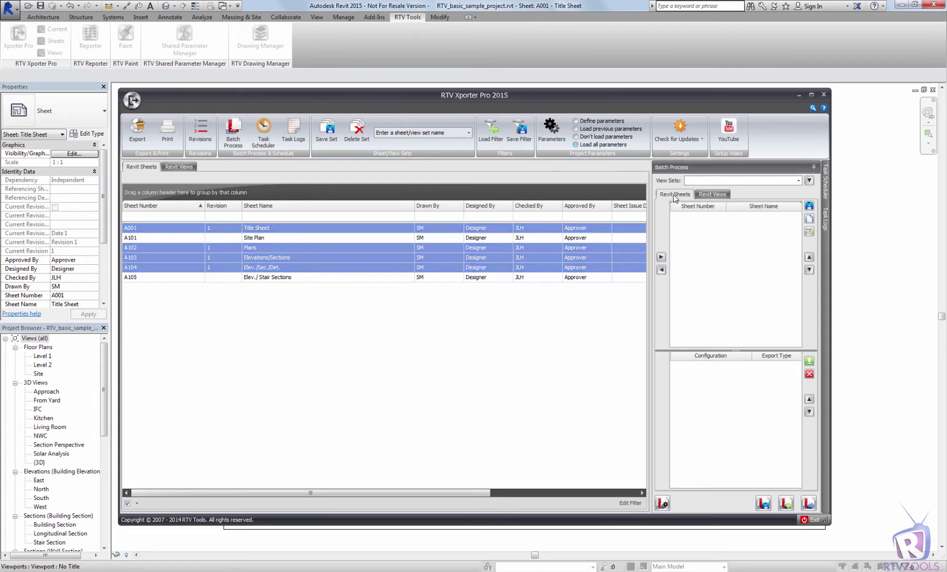
click(662, 258)
click(177, 167)
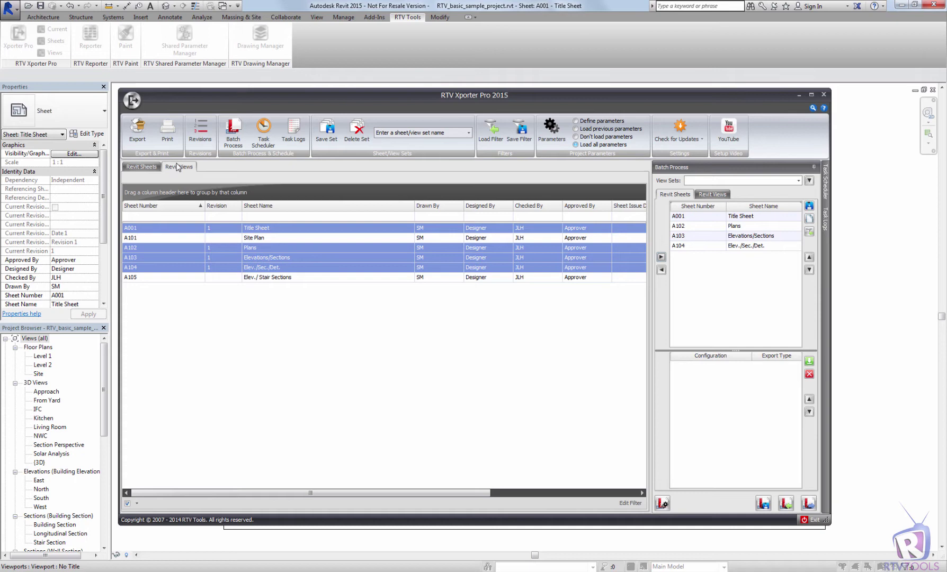
click(144, 167)
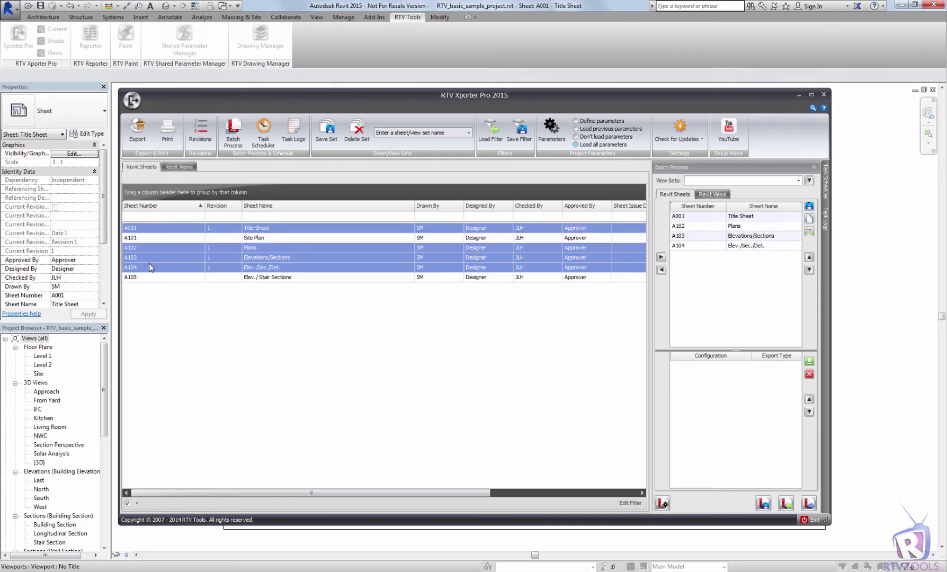
click(714, 195)
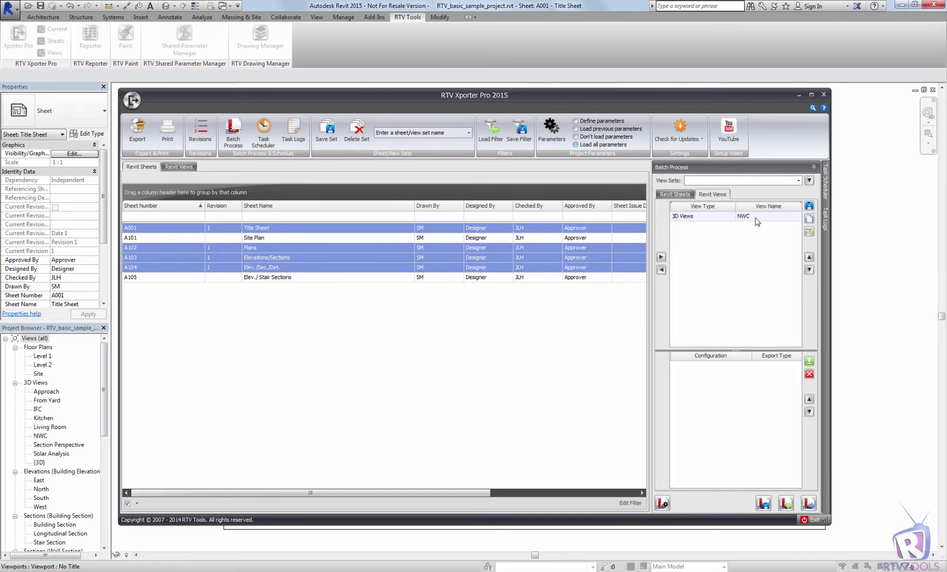
Step: Remove sheet A103 from the batch process's sheet list
click(682, 196)
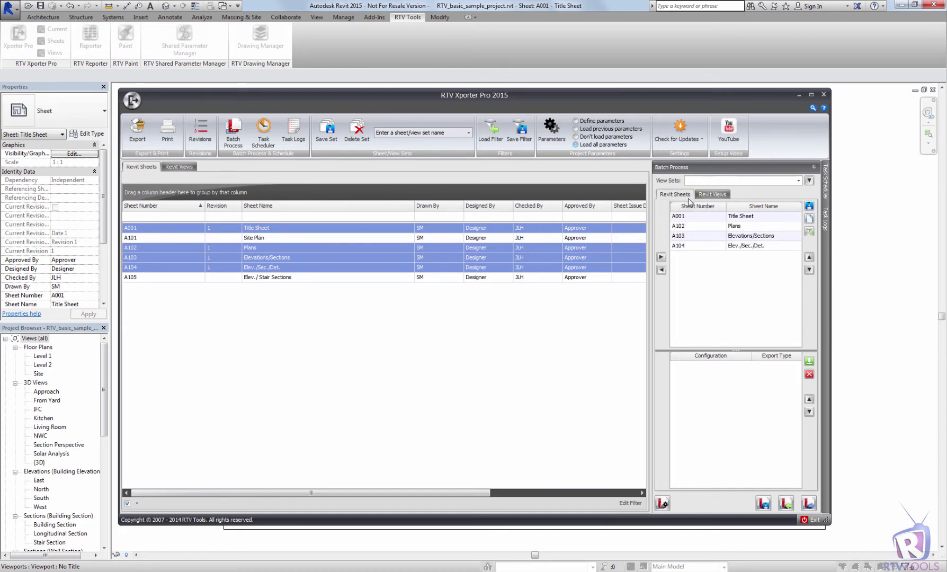
click(690, 240)
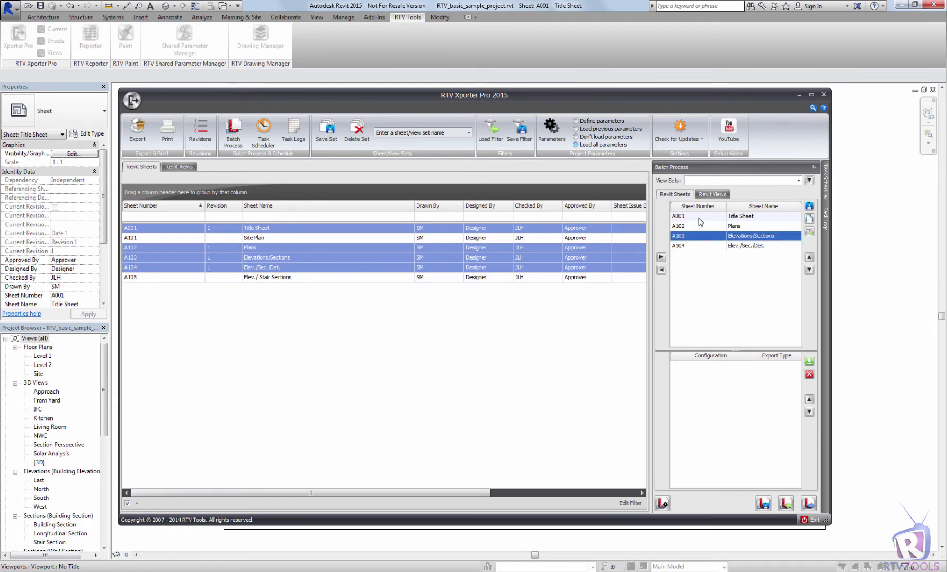
click(661, 270)
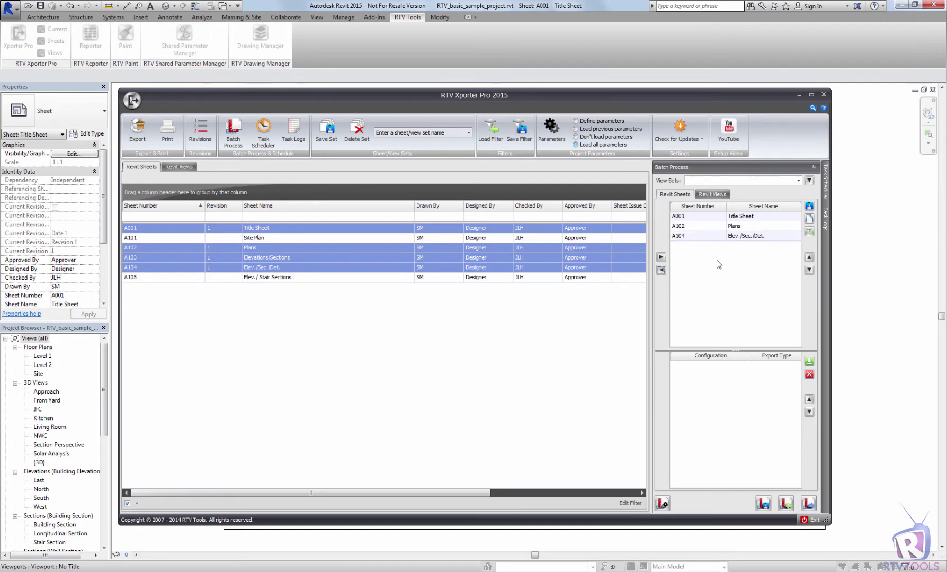
click(799, 182)
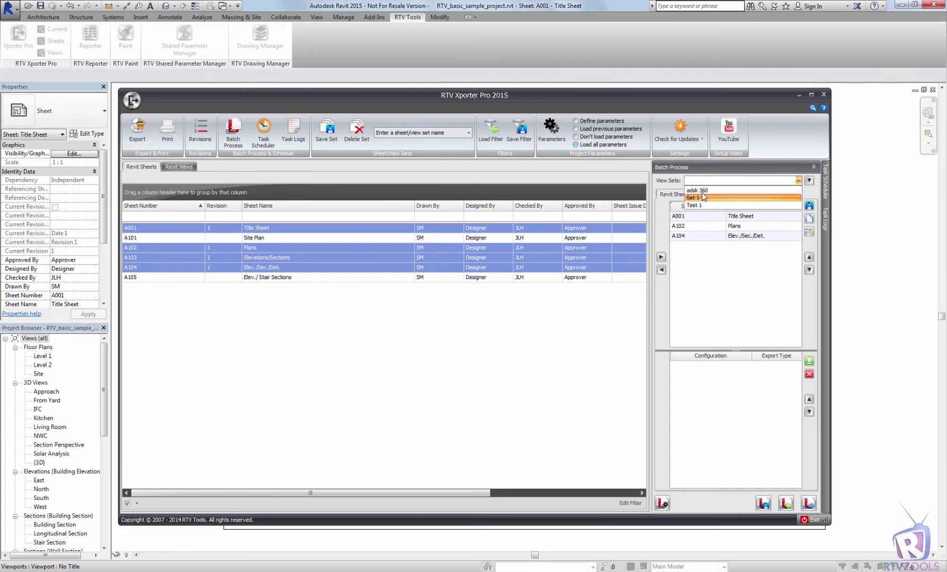
click(672, 186)
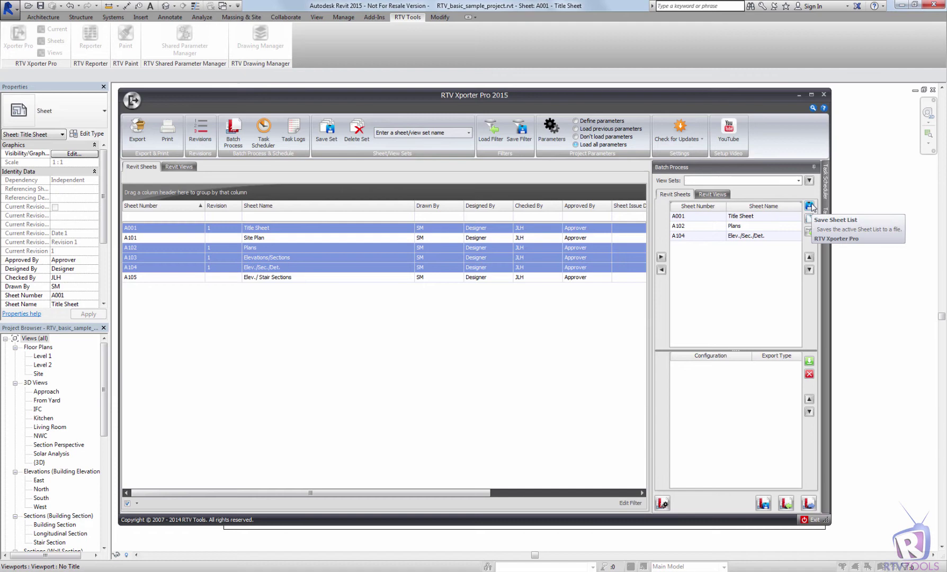
click(710, 195)
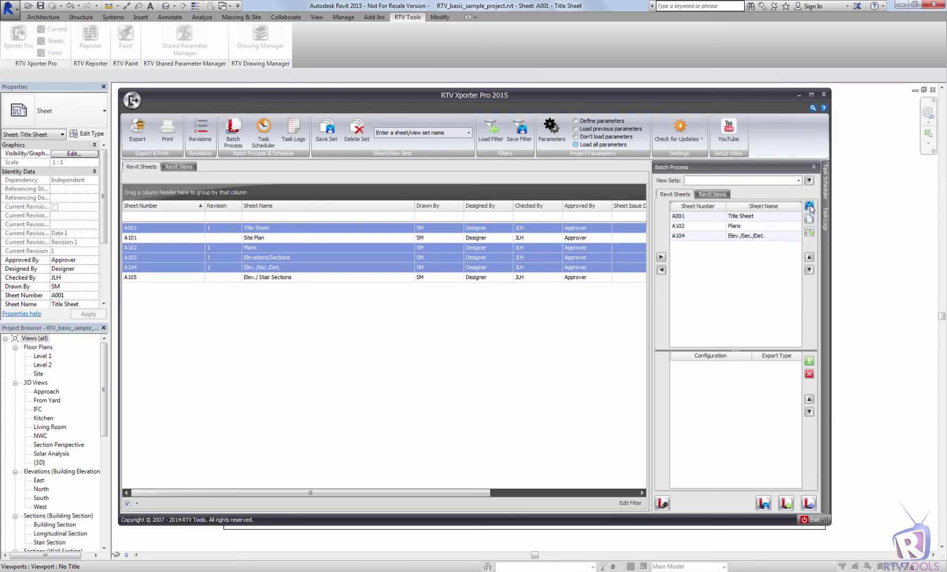
Step: Save the batch process's sheet list as an export sheet set named "My Sheets"
click(810, 206)
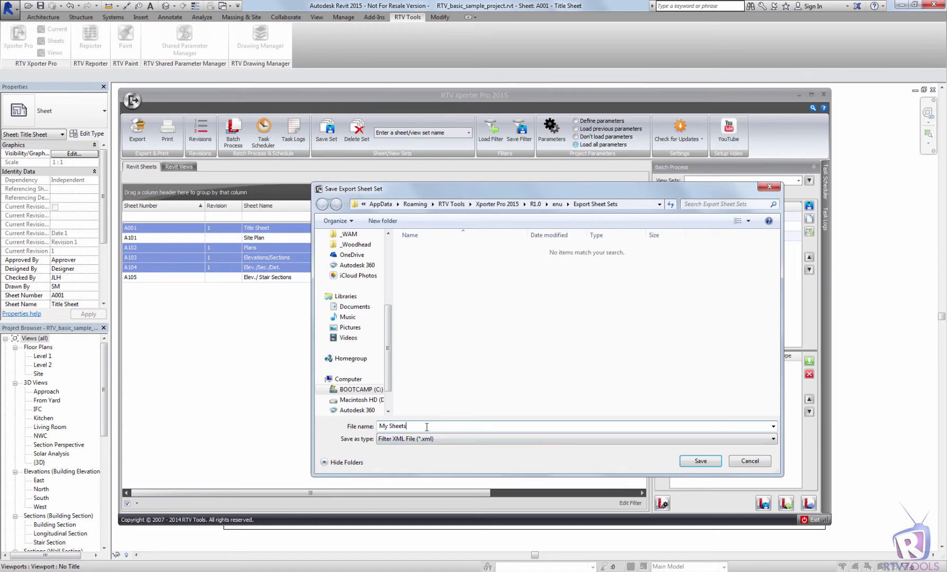
click(685, 465)
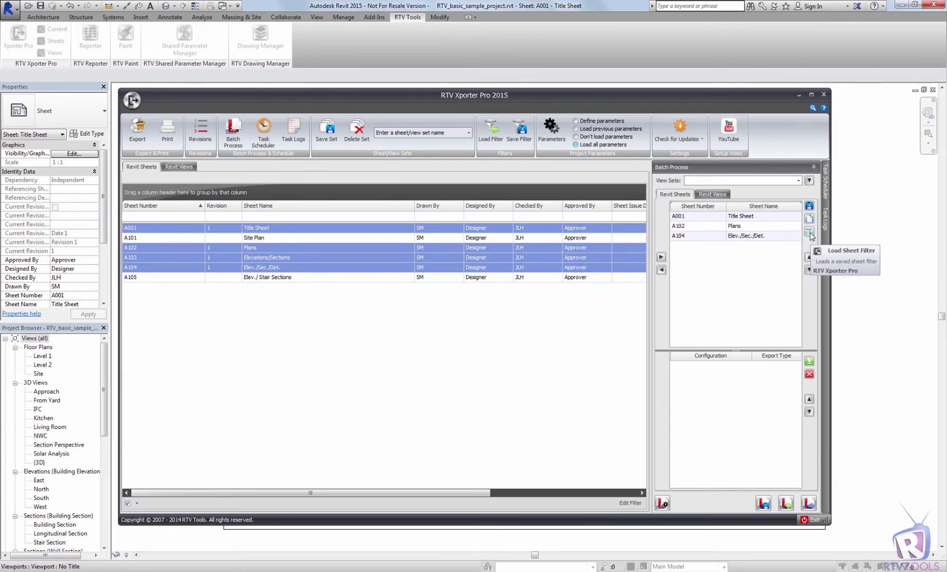
Step: Open the view export settings and apply the IFC preset configuration "IFC2x2 Singapore BCA ePlan Check"
click(713, 194)
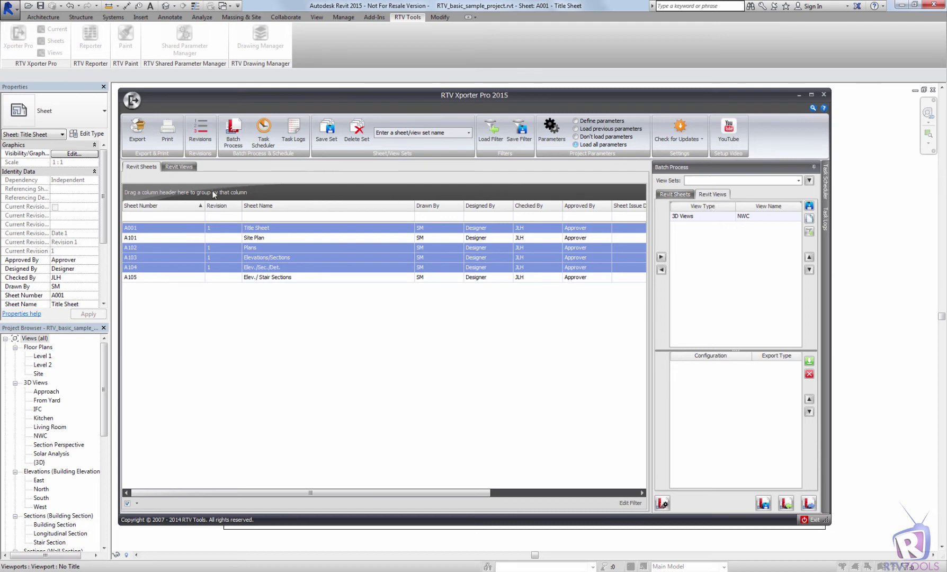
click(180, 167)
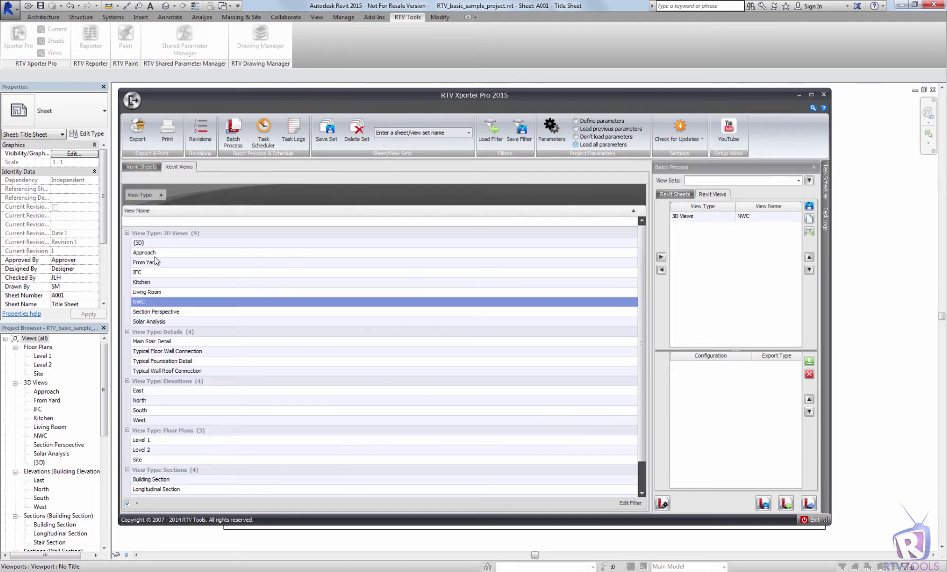
click(145, 137)
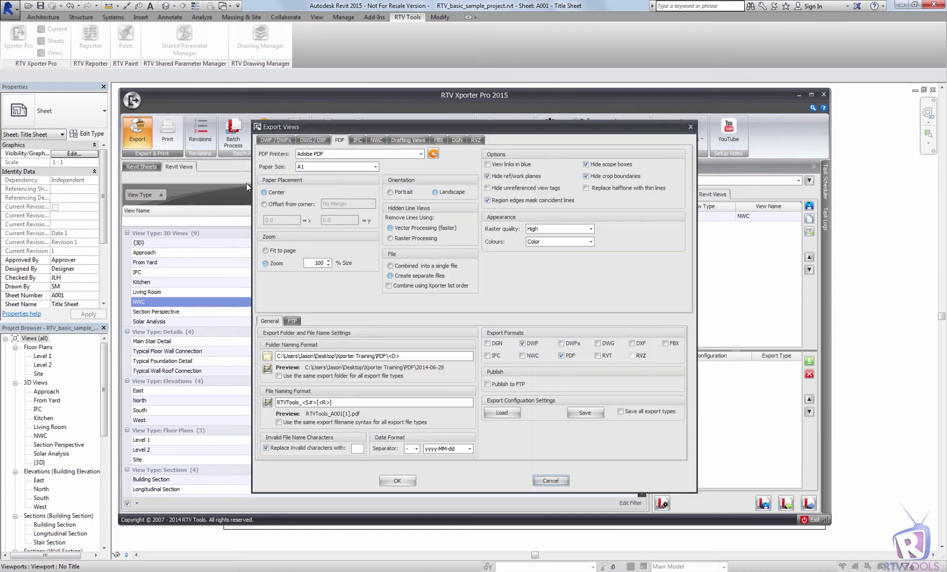
click(358, 140)
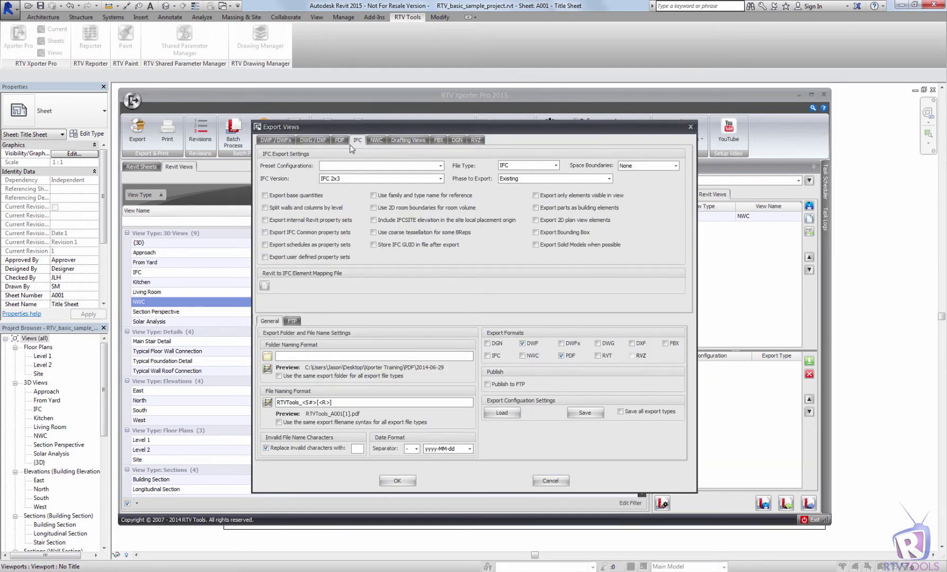
click(440, 166)
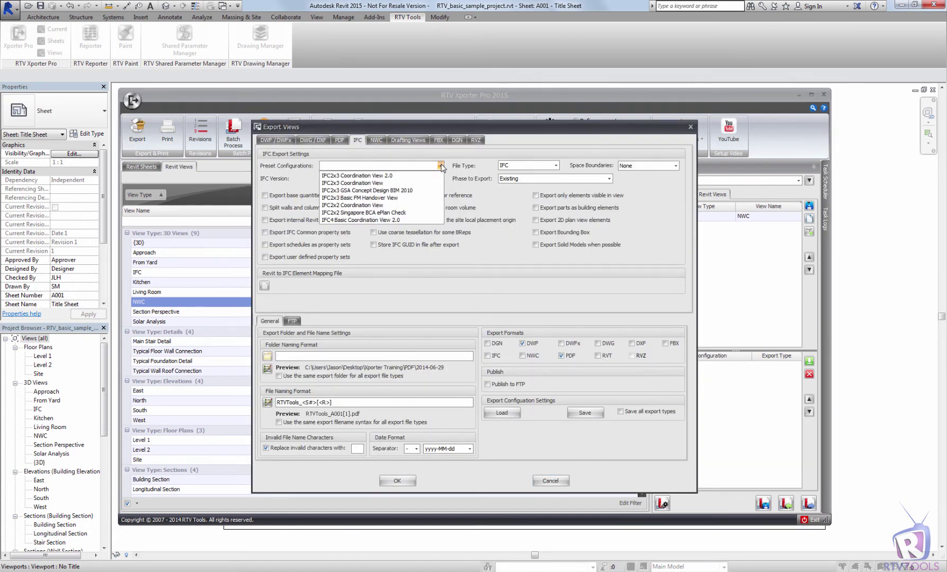
click(370, 213)
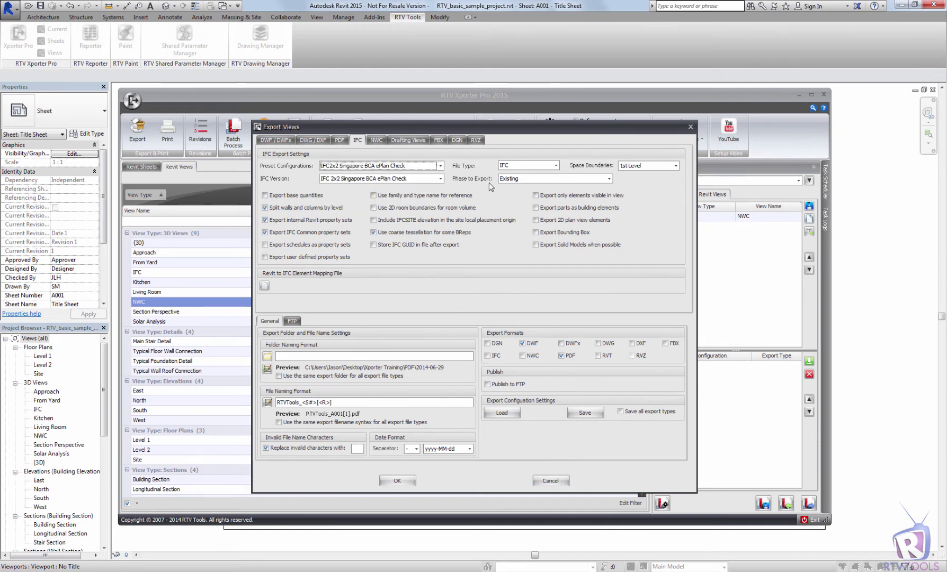
click(556, 166)
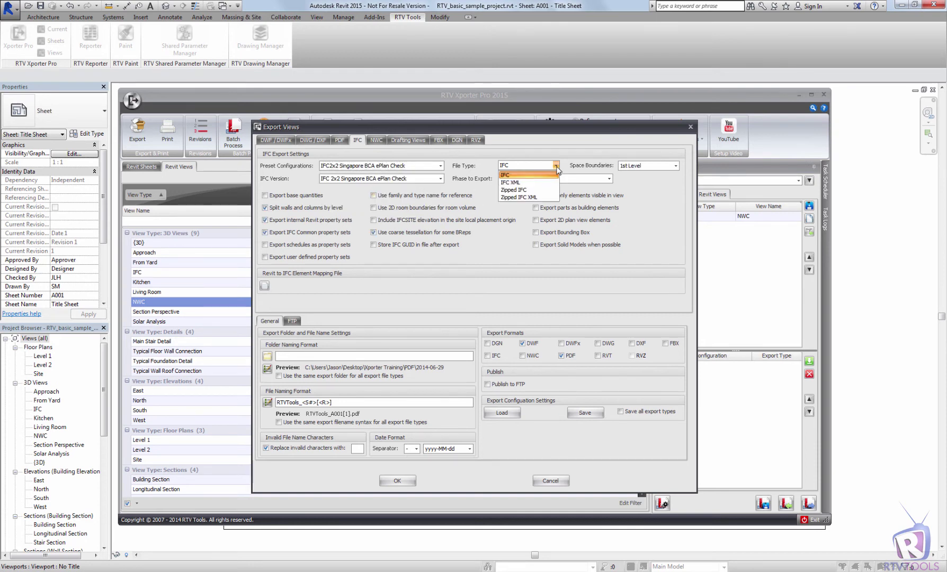
click(625, 172)
click(631, 167)
click(633, 176)
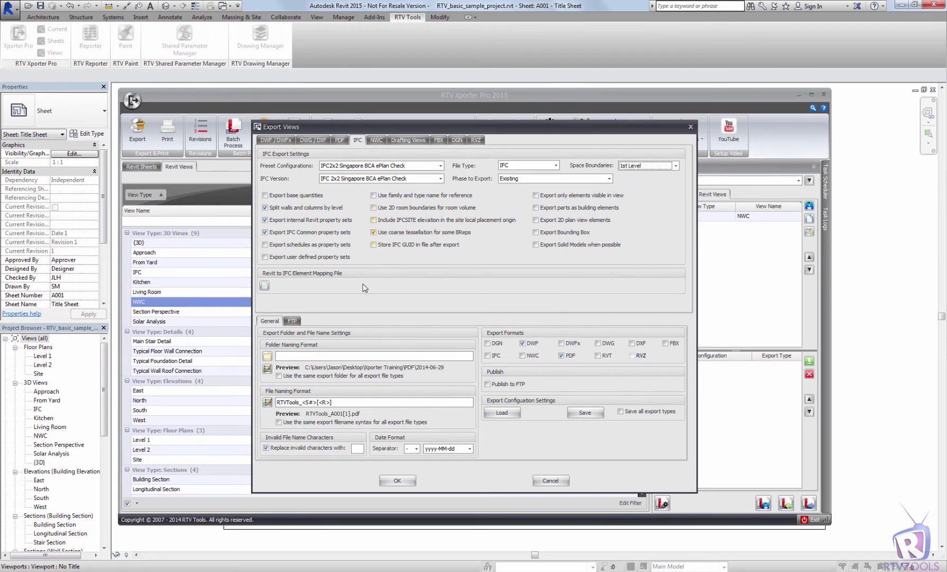
Step: Turn off the DWF and PDF export formats and enable IFC
click(532, 344)
click(571, 356)
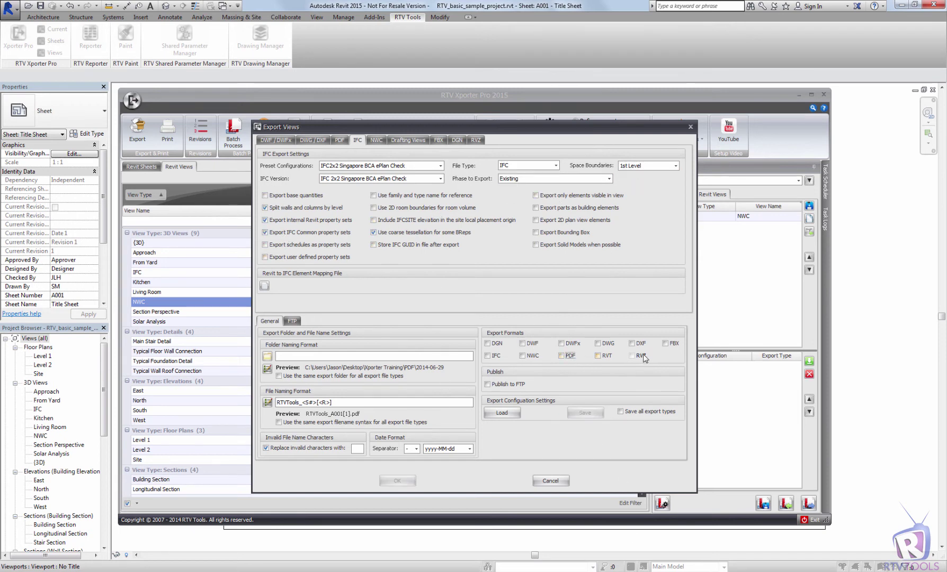
click(498, 356)
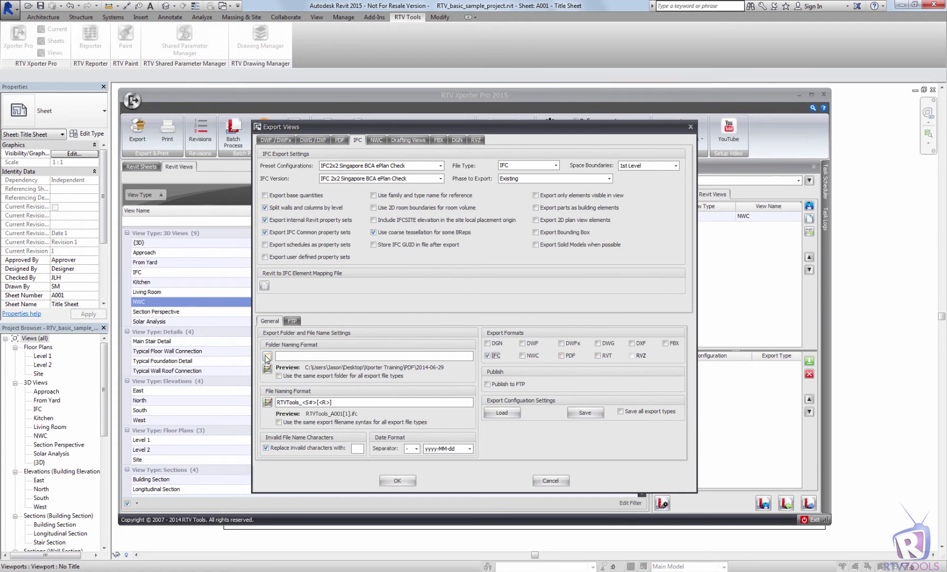
Step: Set the IFC export folder to "Xporter Training\IFC" with a <D> date subfolder and the file name format to "RTVTools_IFC"
click(267, 356)
drag(589, 342, 600, 429)
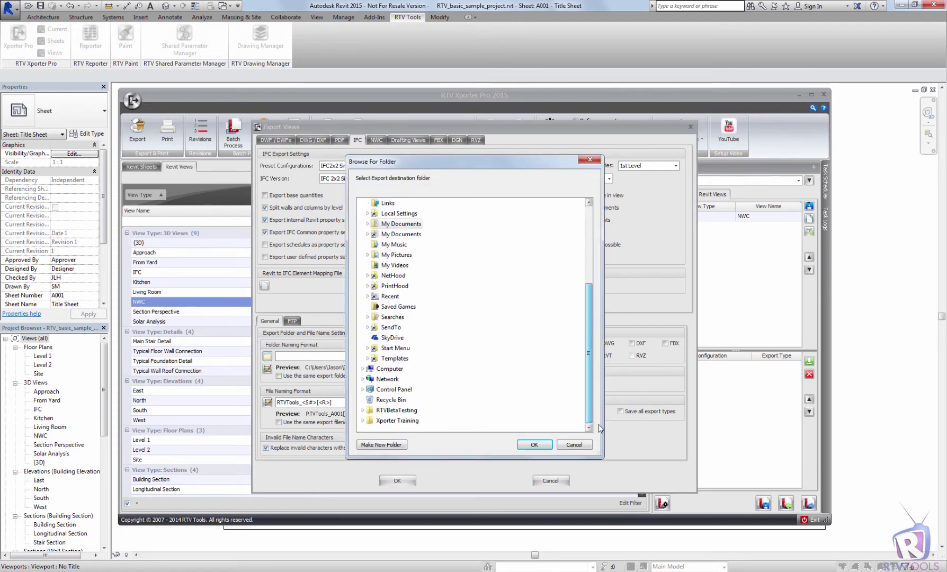
click(398, 421)
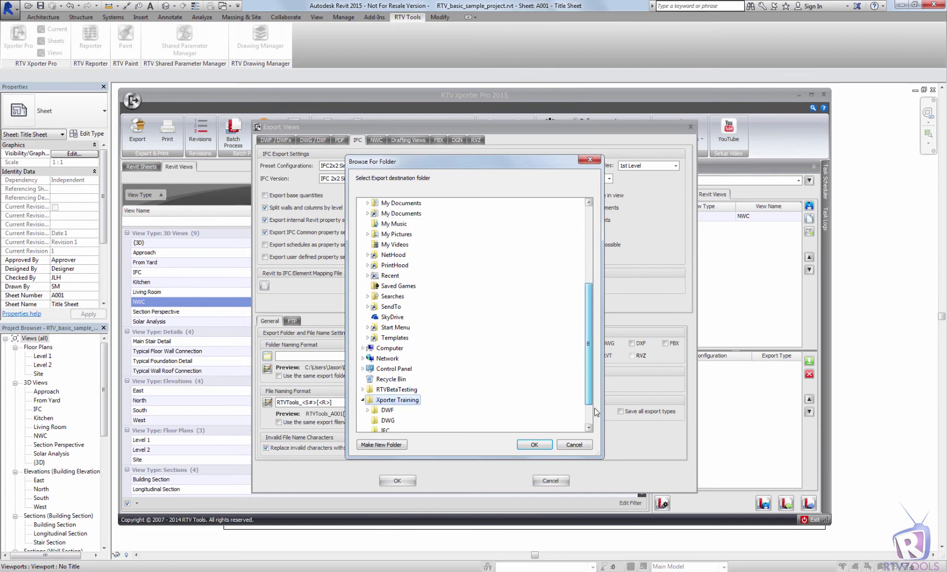
click(385, 400)
click(534, 445)
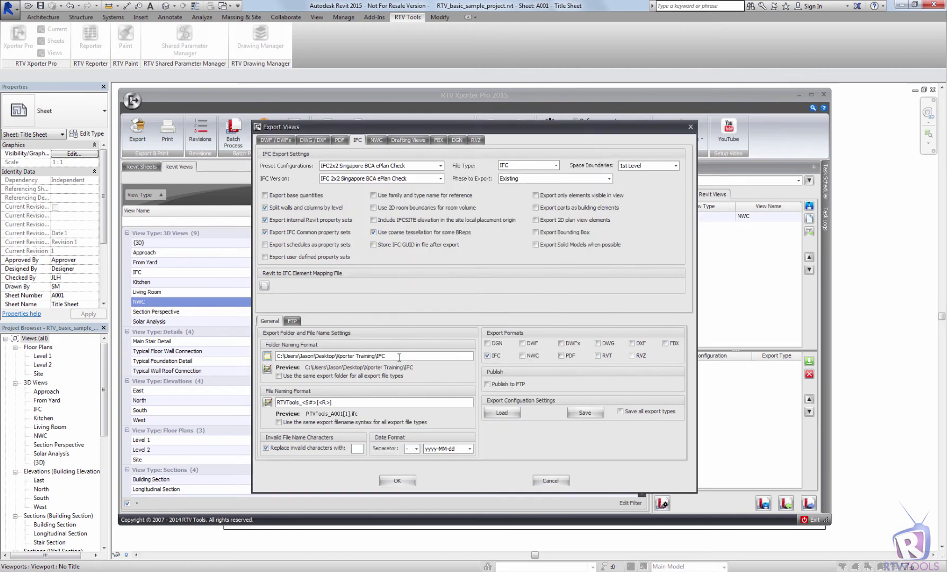
click(267, 369)
click(371, 391)
drag(302, 403, 340, 402)
text(IFC)
Step: Save the export configuration as "Export to IFC.xml" and close the view export settings without exporting
click(584, 413)
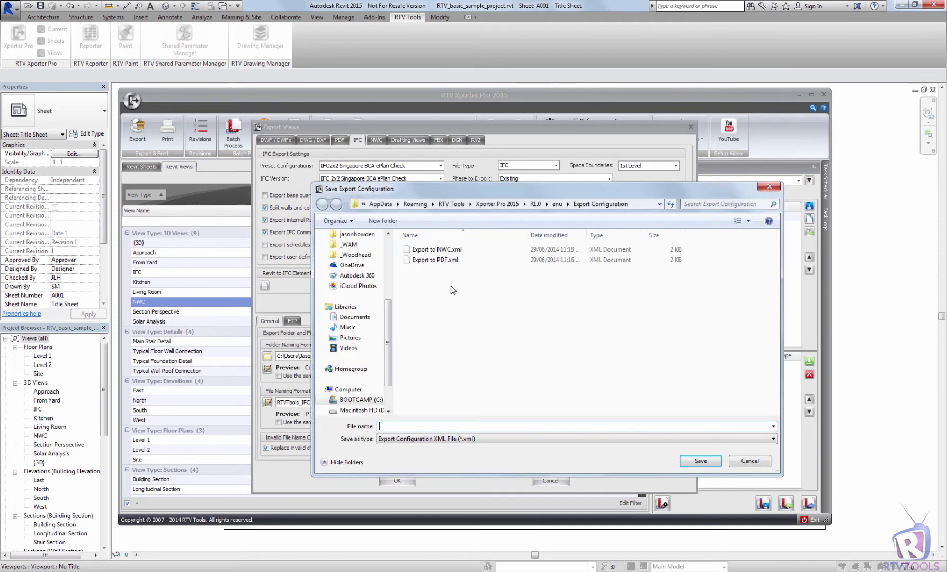
click(442, 250)
click(395, 426)
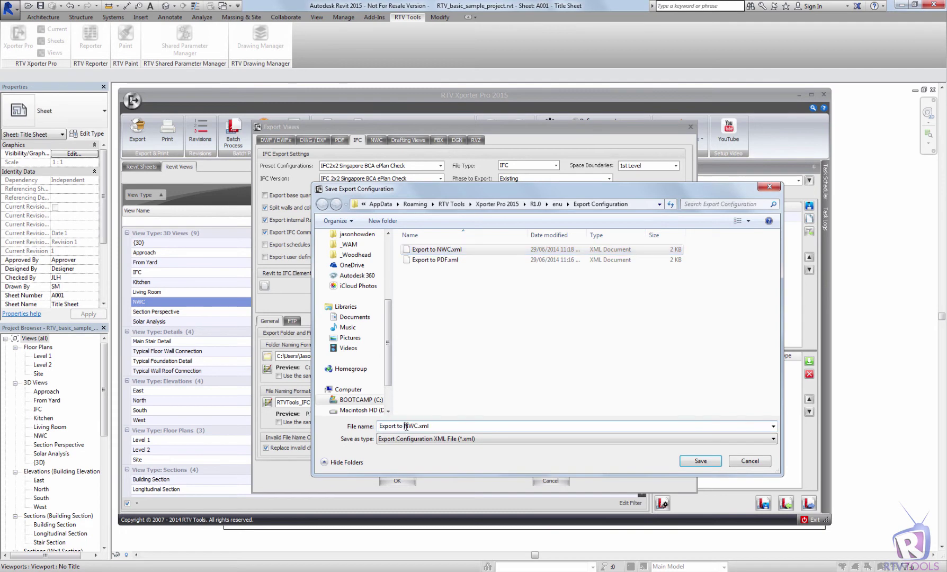
double_click(413, 426)
text(IFC)
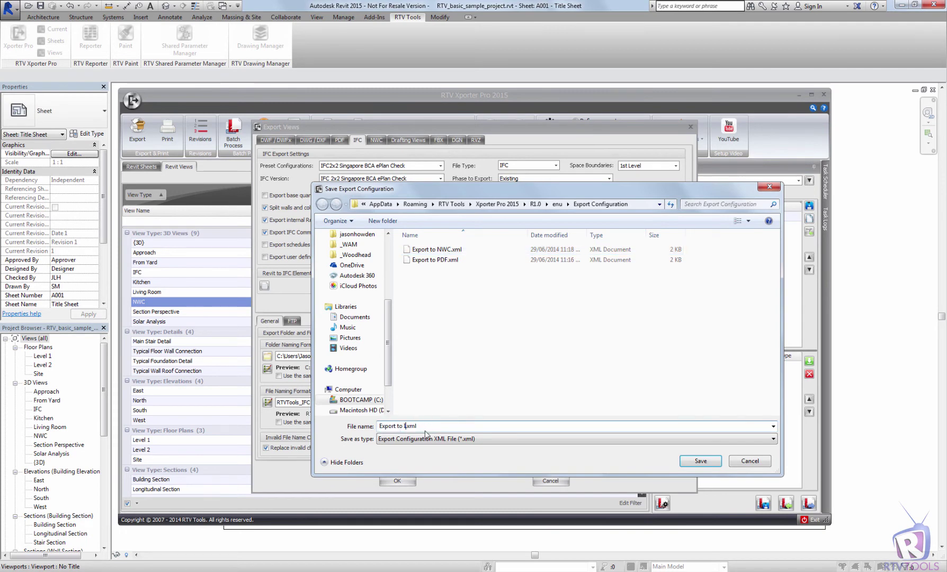
click(699, 461)
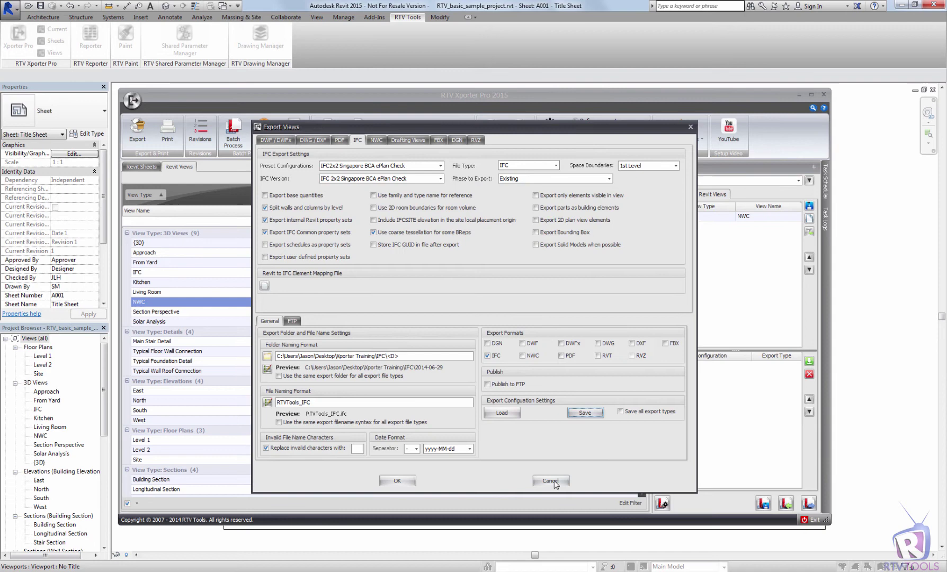
click(550, 482)
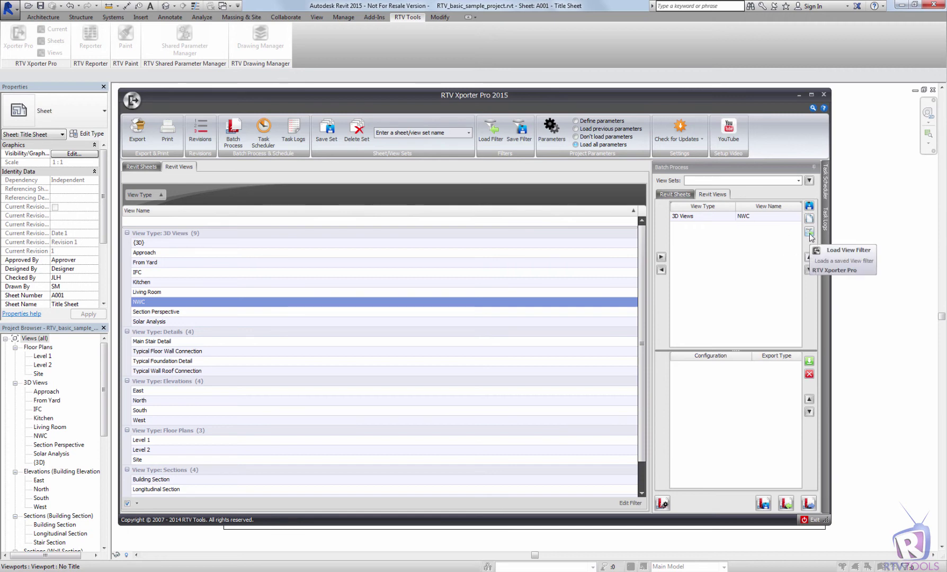
Step: Load the saved view filter "Views for IFC.xml" into the batch process's view list
click(148, 274)
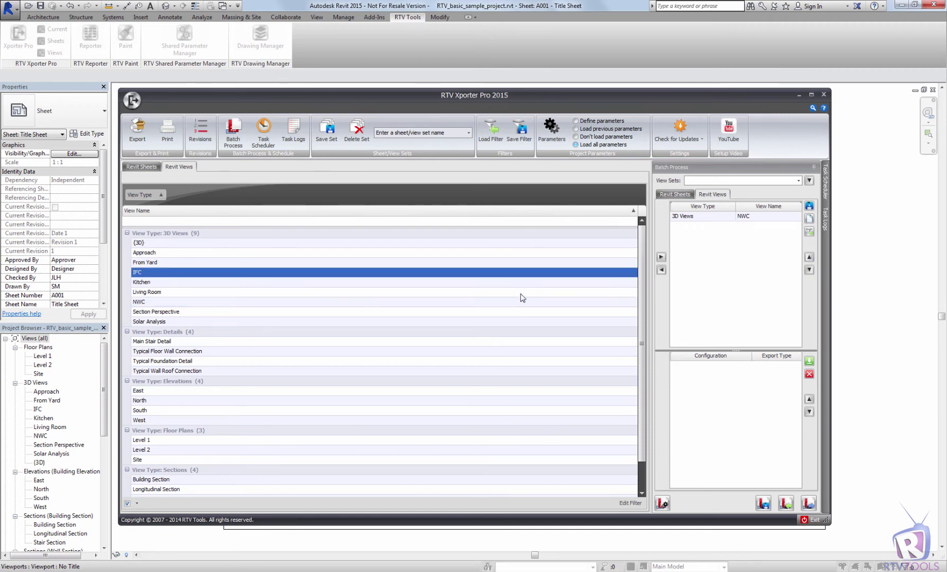
click(810, 232)
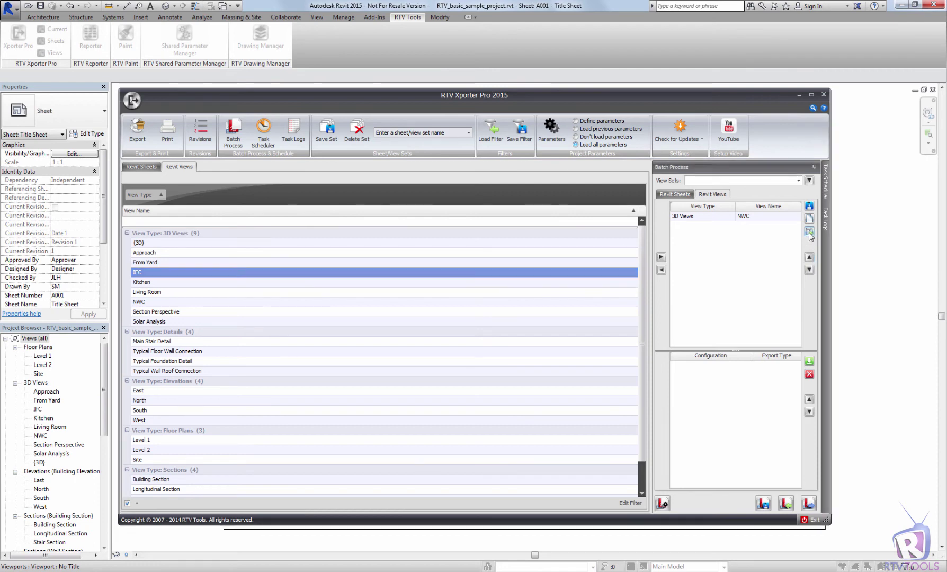
click(426, 250)
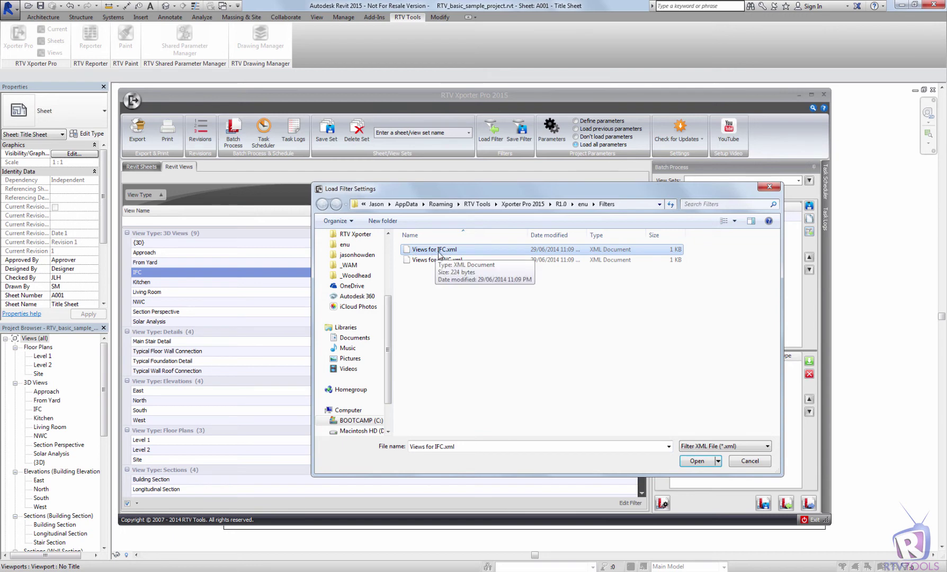
click(692, 461)
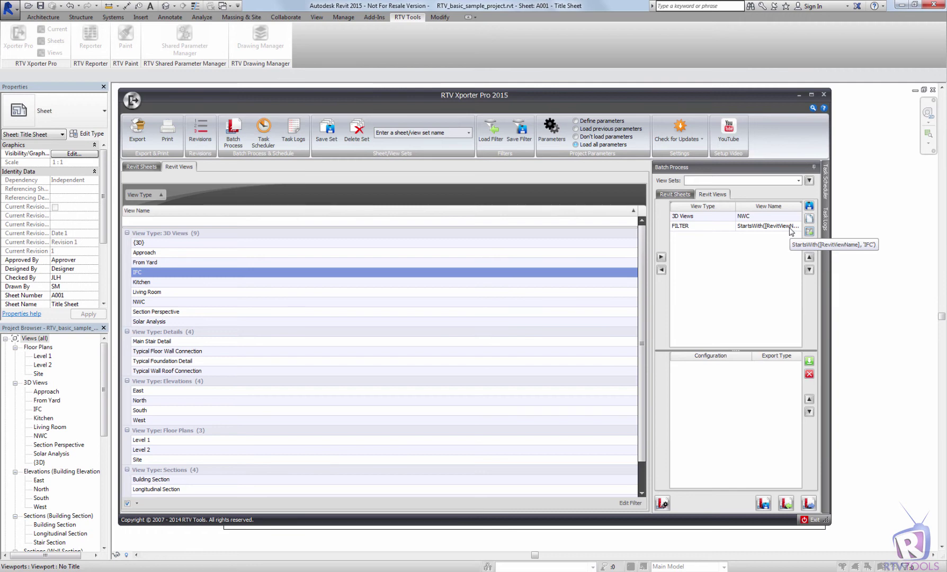
Step: Load the export configuration "Export to PDF.xml" for the batch process's sheets
click(683, 200)
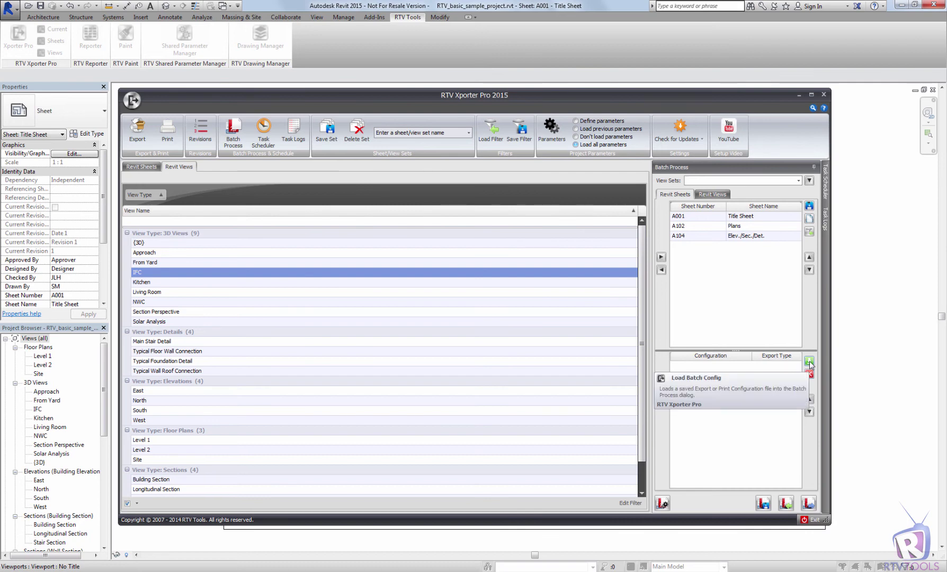
click(810, 362)
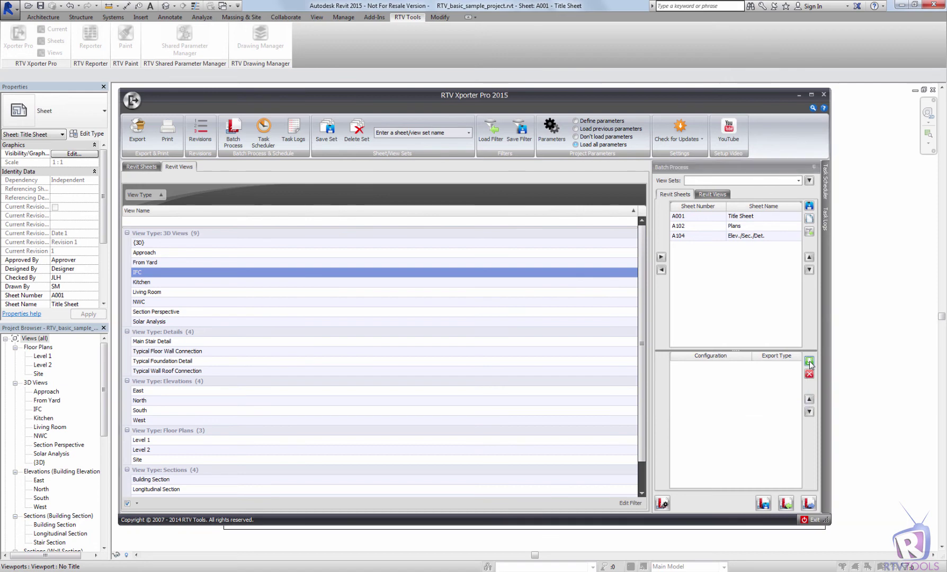
click(446, 272)
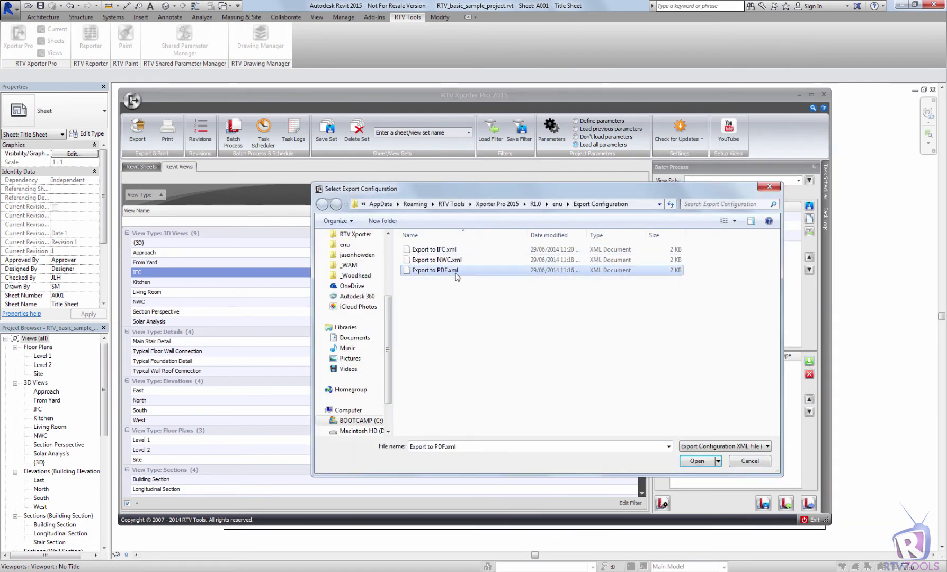
click(696, 456)
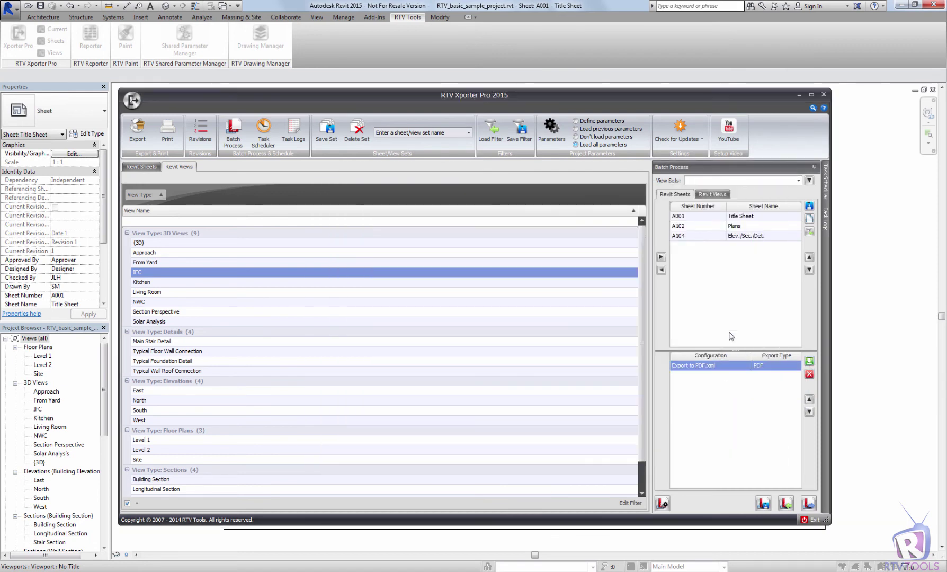
Step: Load the export configuration "Export to NWC.xml" for the batch process's views
click(715, 195)
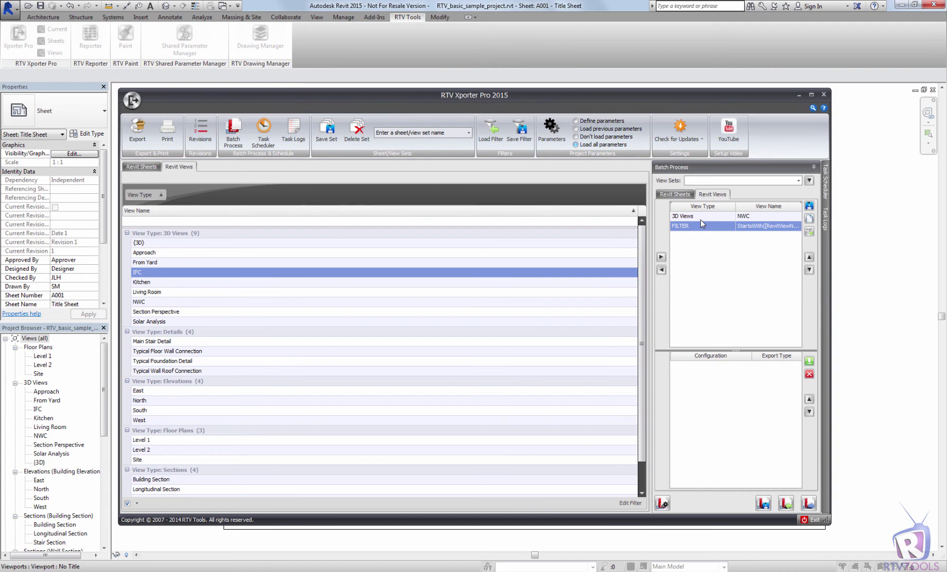
click(809, 362)
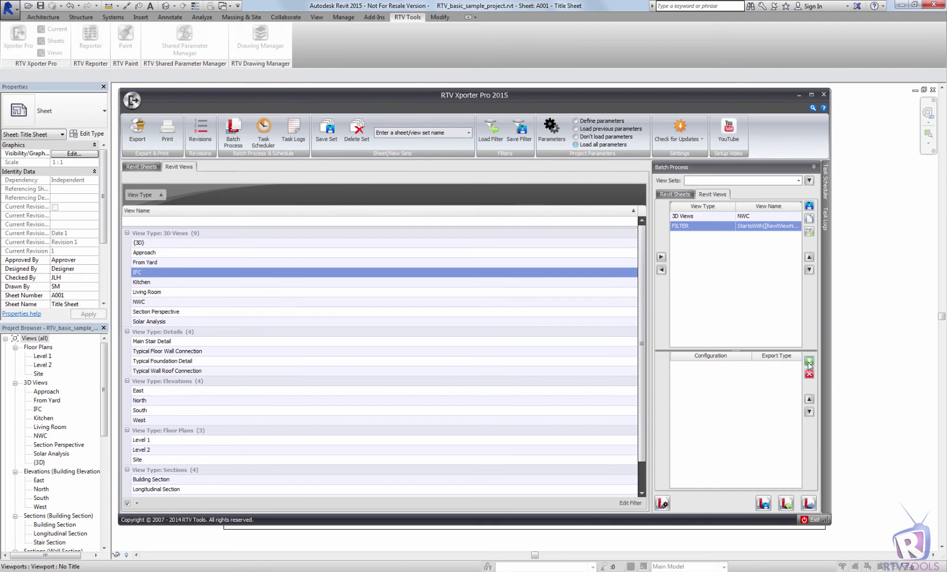
click(438, 260)
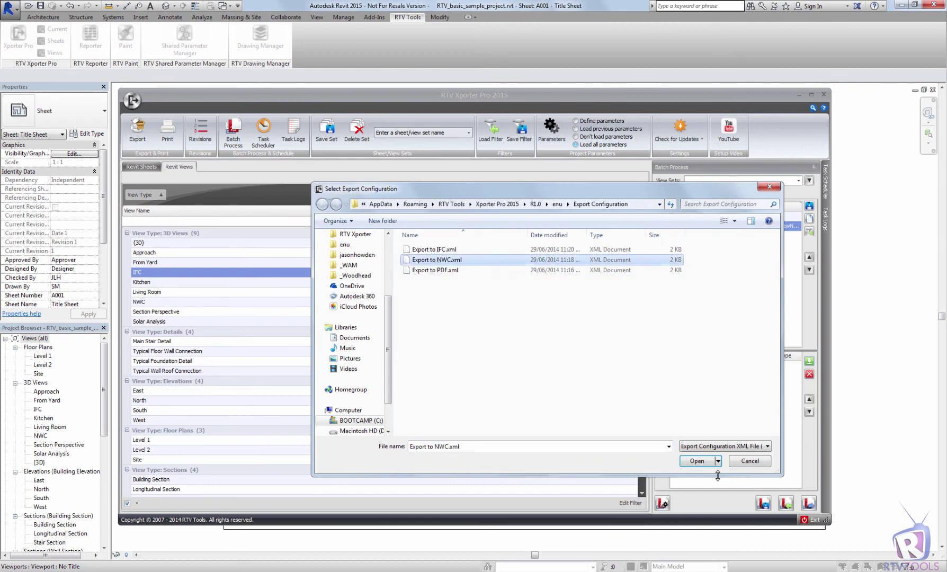
click(697, 461)
Step: Load the export configuration "Export to IFC.xml" for the batch process's views
click(809, 361)
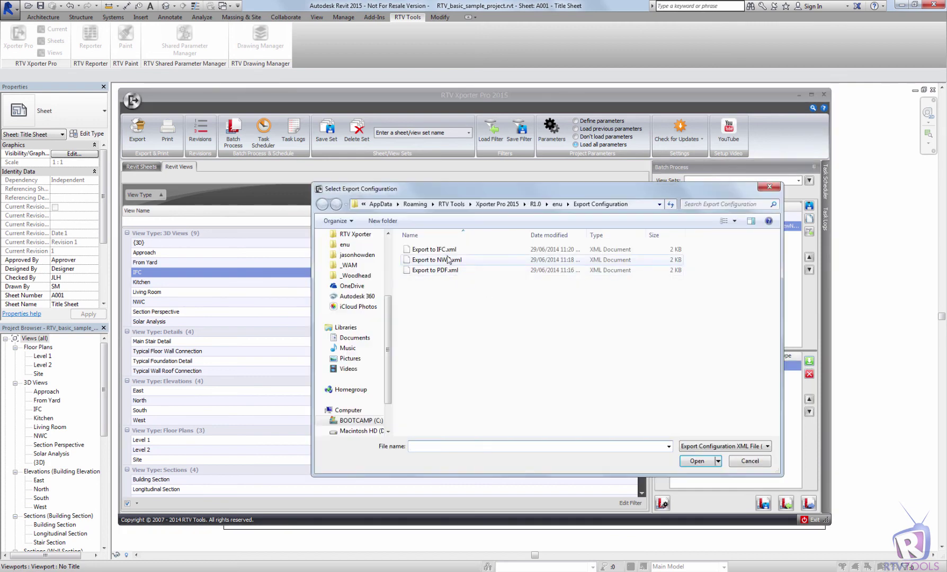
click(435, 250)
click(698, 461)
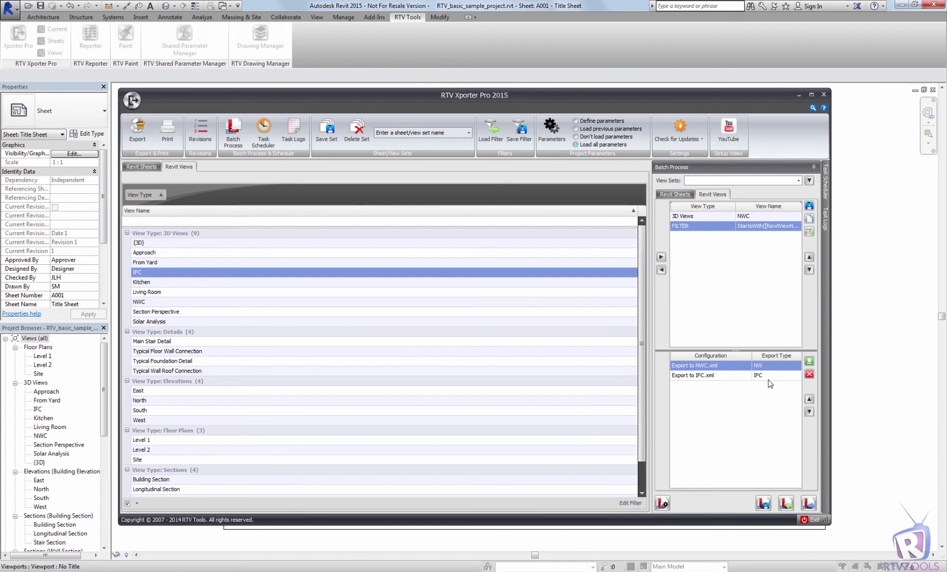
Step: Move the "Export to IFC.xml" configuration above "Export to NWC.xml" in the batch process's views and back below it
click(729, 376)
click(809, 400)
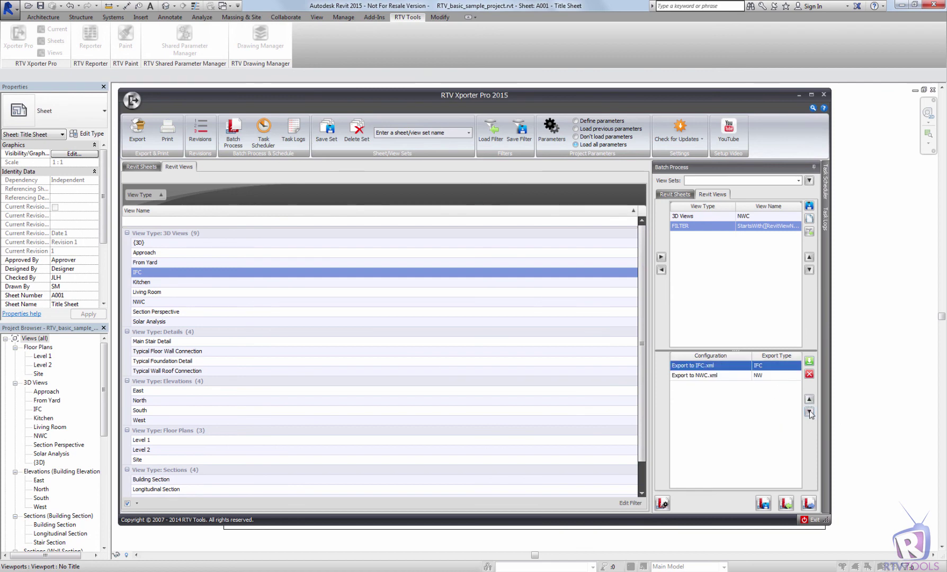
click(809, 412)
click(809, 399)
click(809, 412)
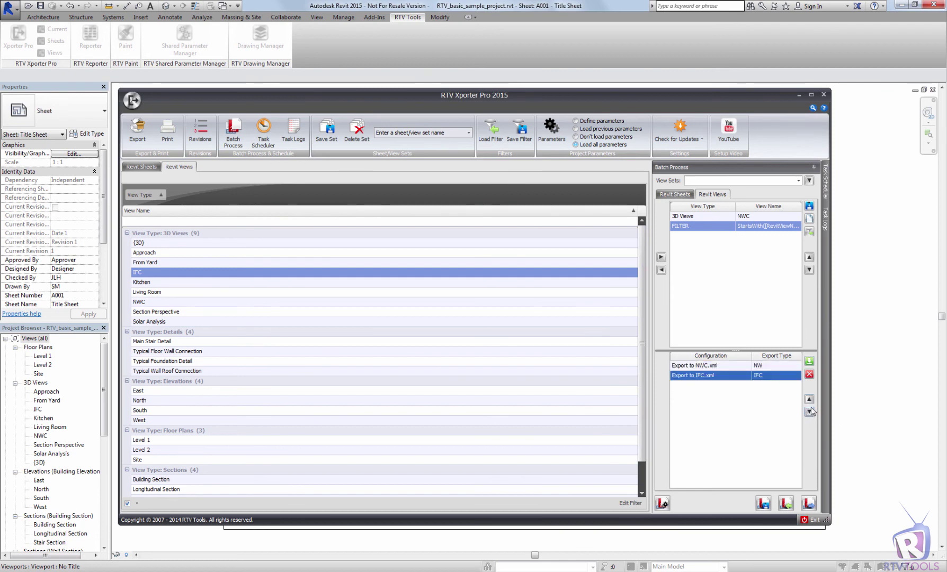
Step: Save the export batch set as "My Batch" and check the saved batch sets without loading one
click(669, 195)
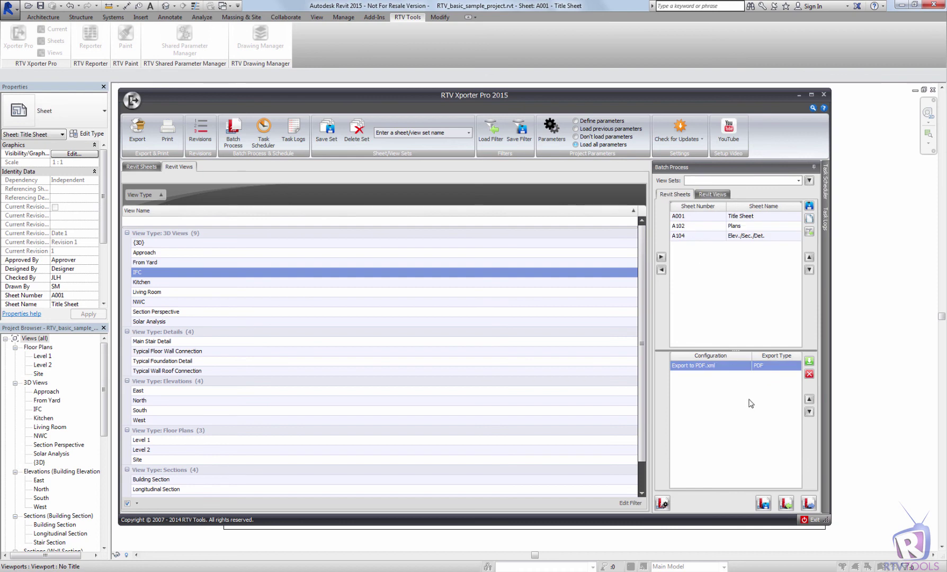
click(763, 506)
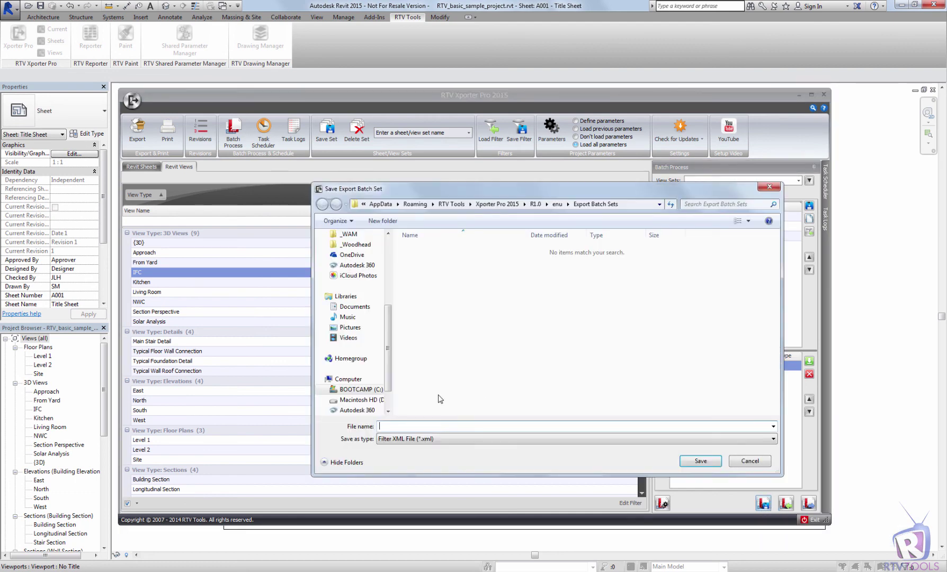
text(My Batch)
click(708, 463)
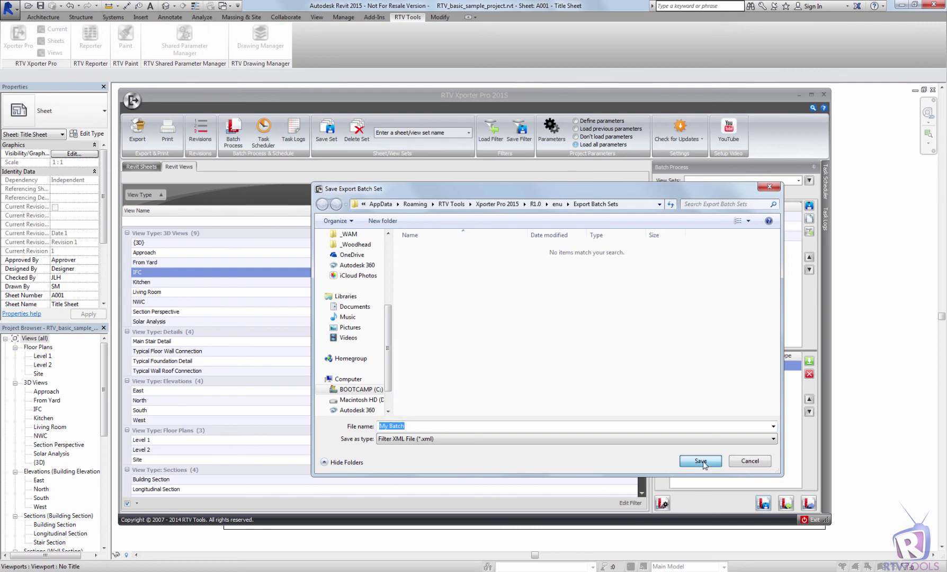
click(787, 505)
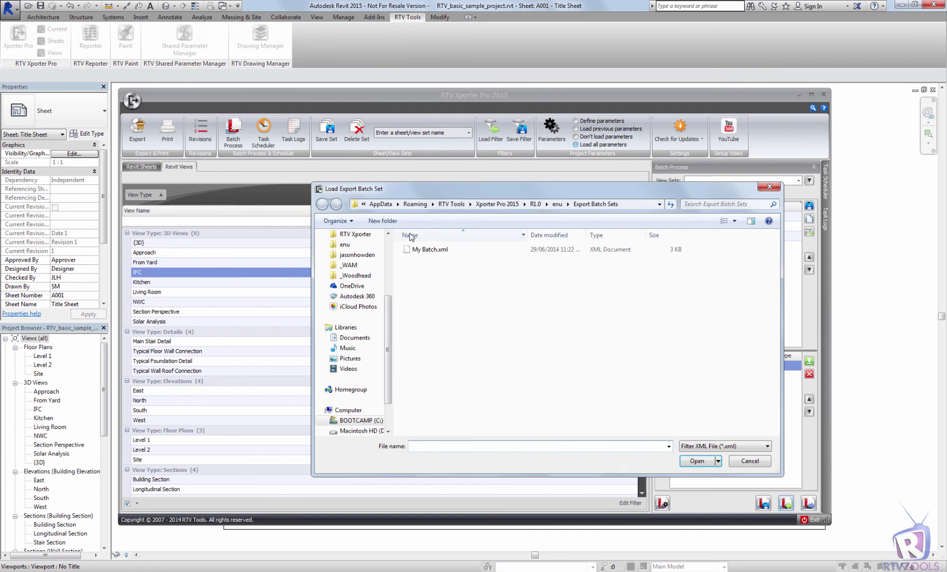
click(744, 461)
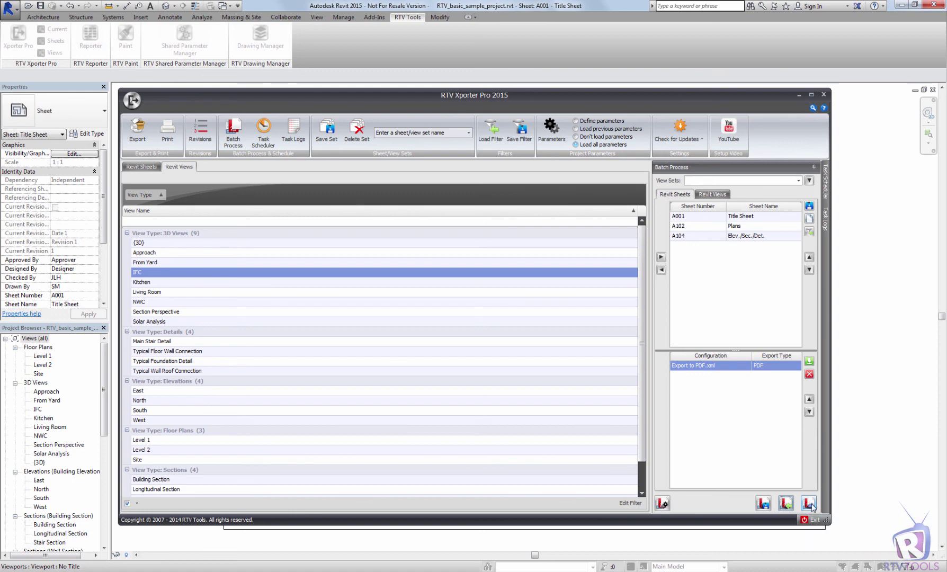
Step: Run the batch process for the listed sheets and views
click(812, 505)
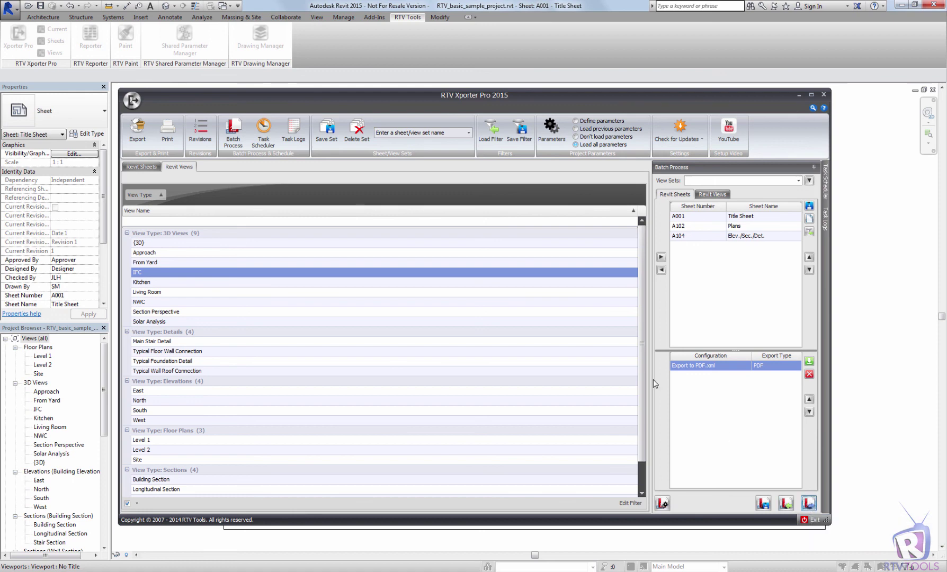